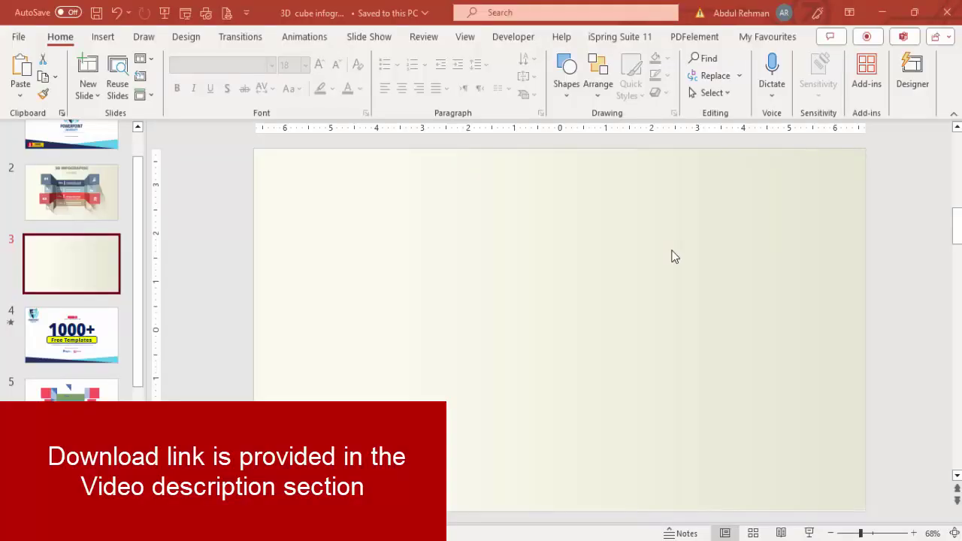
- Bring up the View settings on the blank cream slide 3
left_click(462, 39)
- Show the guides and draw a wide rectangle just above the slide centre
left_click(315, 95)
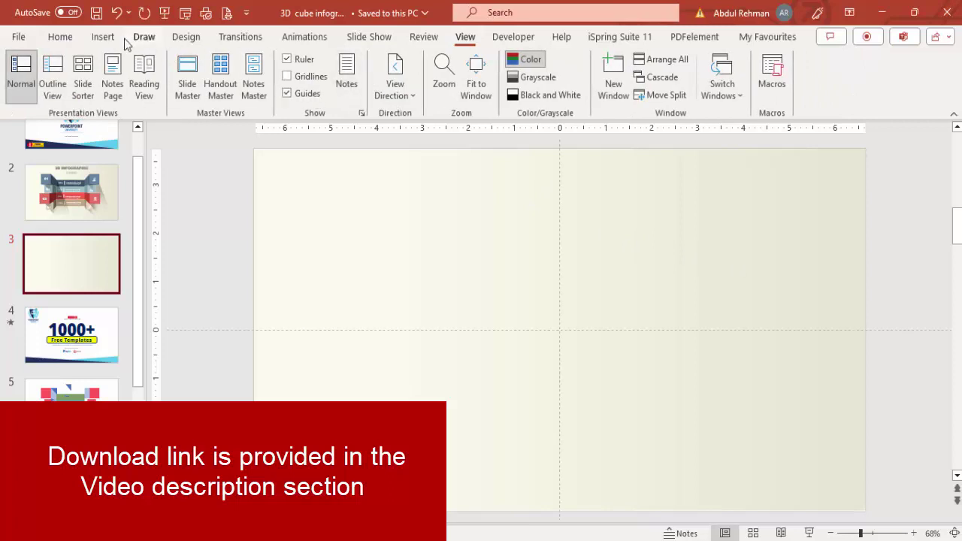
left_click(103, 36)
left_click(298, 84)
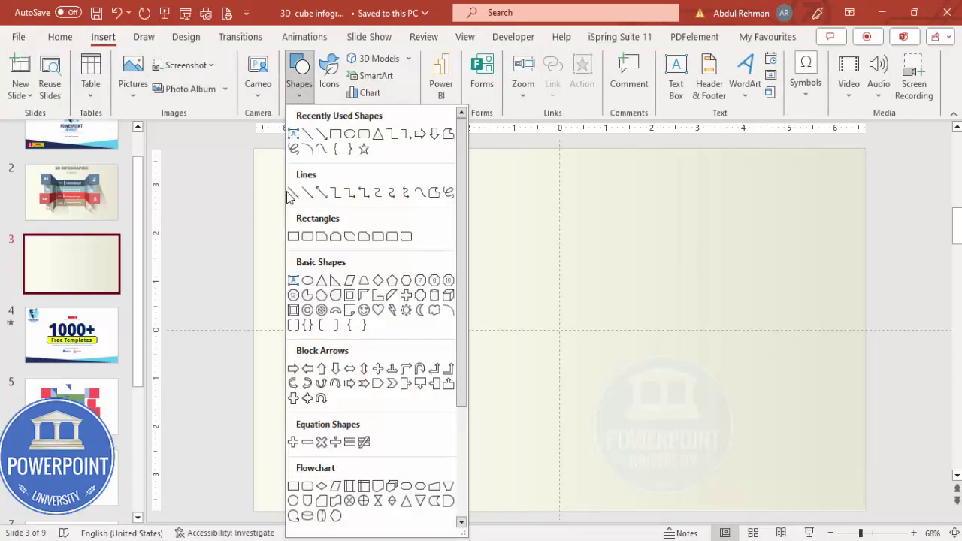
left_click(293, 237)
left_click_drag(472, 269, 679, 314)
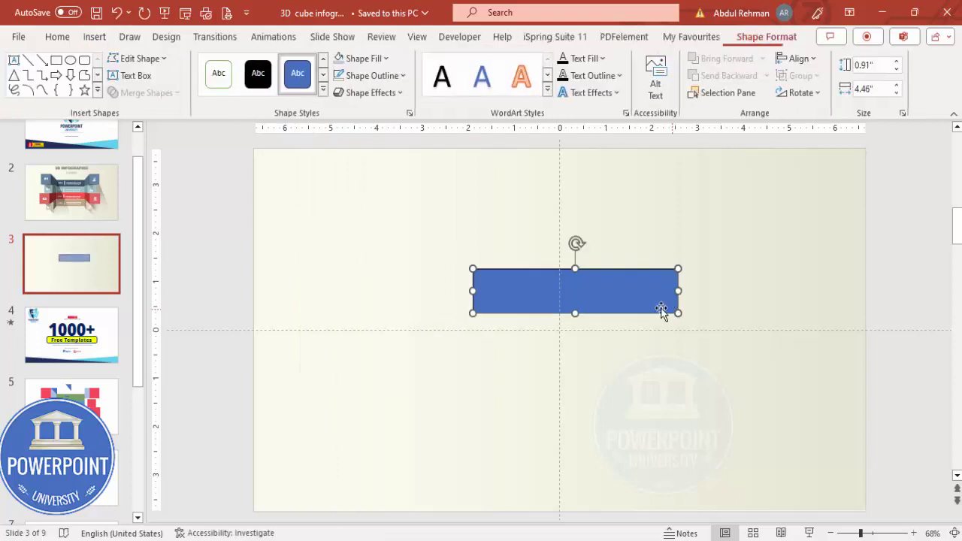
- Size the rectangle to 4" wide by 0.9" high
left_click(886, 89)
type("4")
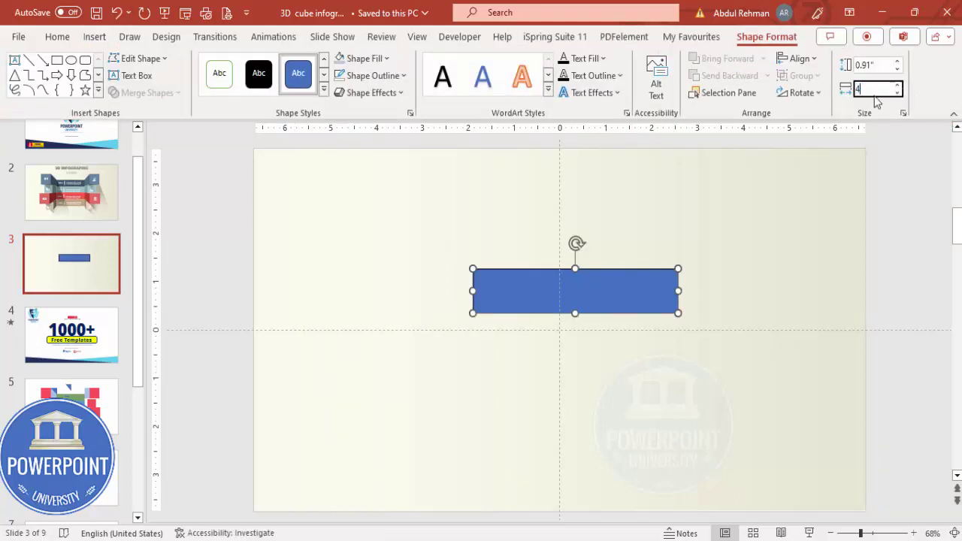
left_click(886, 66)
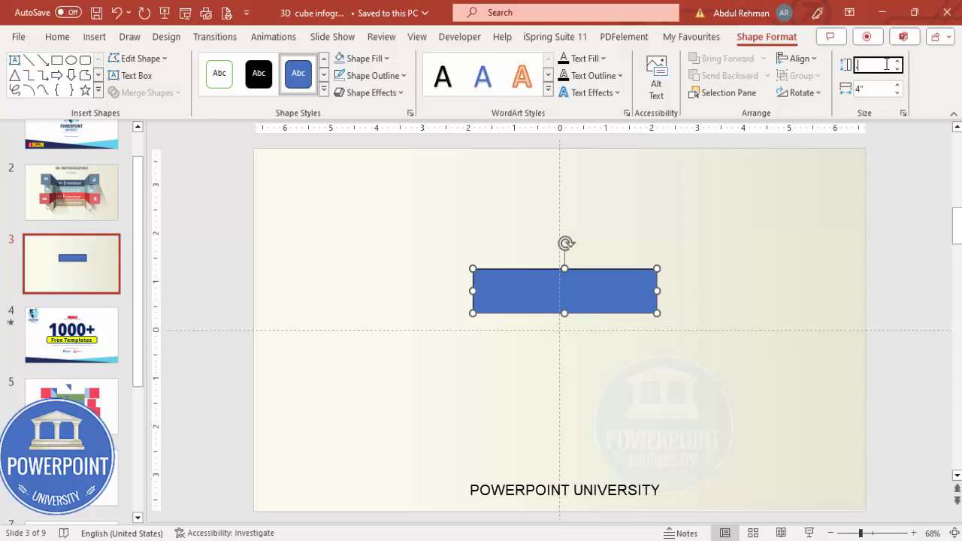
type(".9")
key("Return")
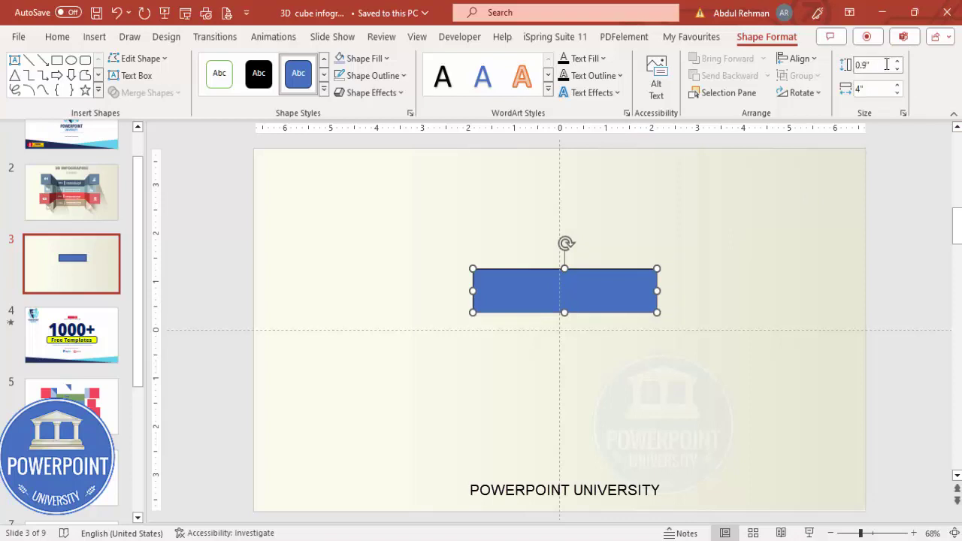
- Remove the rectangle's outline and centre it horizontally on the slide
left_click(387, 78)
left_click(376, 281)
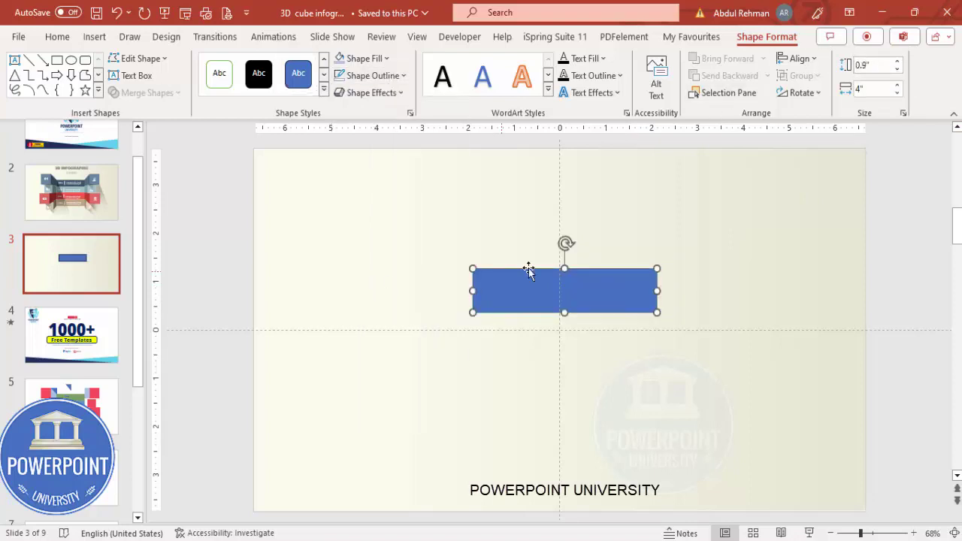
left_click(797, 59)
left_click(832, 97)
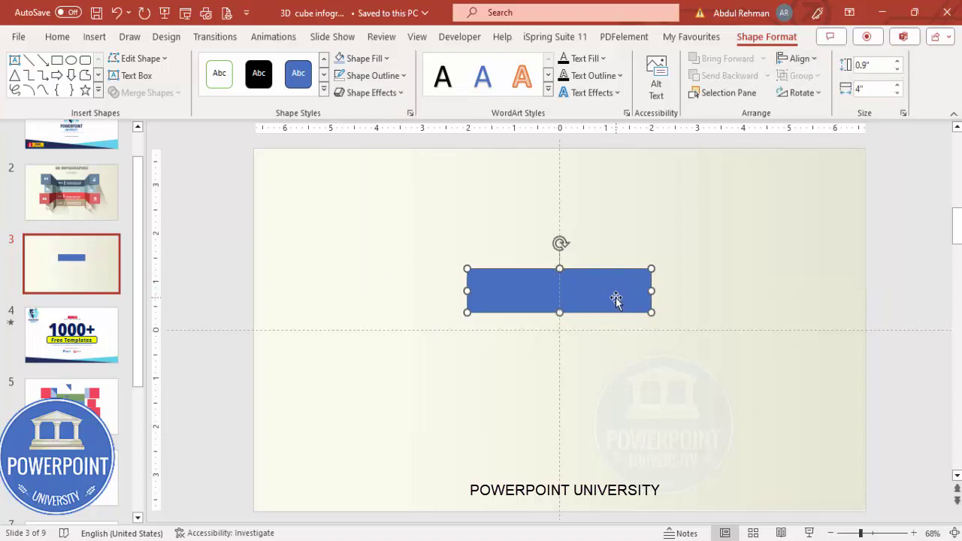
- Stack two copies of the stripe below it, coloured light blue and green
left_click_drag(609, 299, 612, 346)
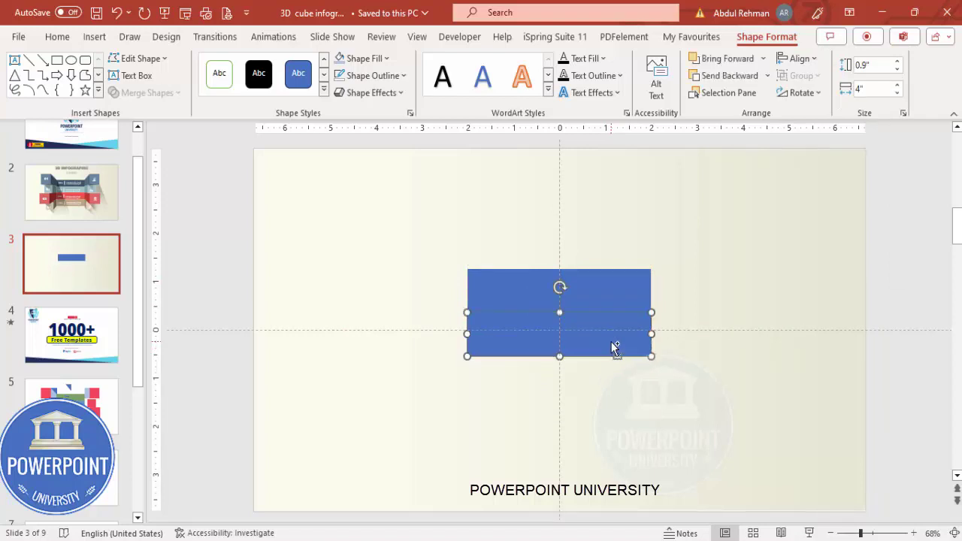
left_click(339, 59)
left_click_drag(614, 339, 630, 381)
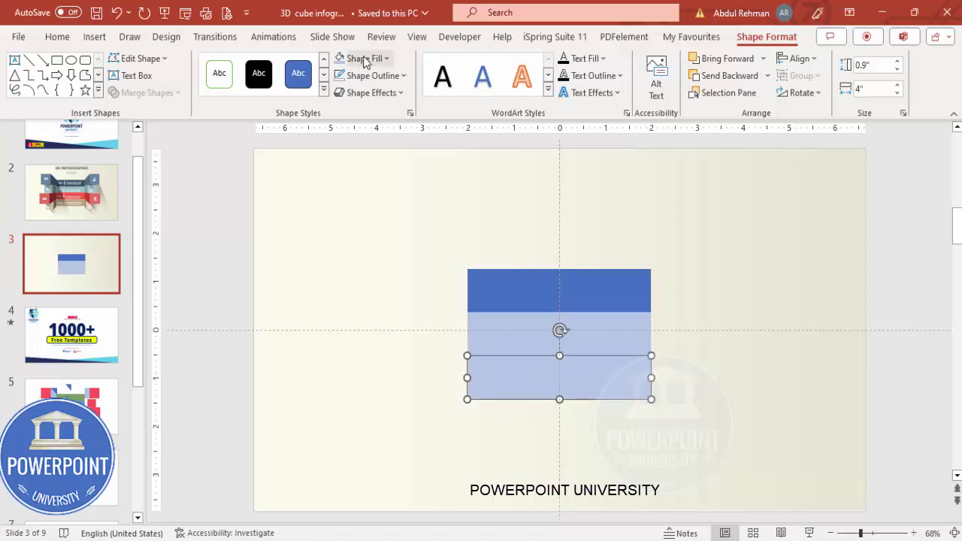
left_click(386, 59)
left_click(445, 136)
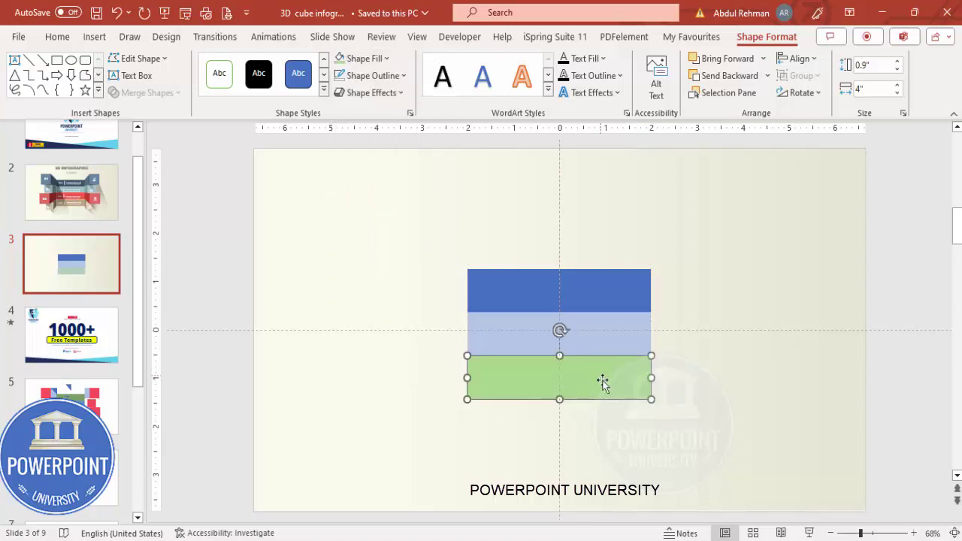
- Add a fourth stripe at the bottom coloured light gold
left_click_drag(605, 380, 607, 430)
left_click(387, 59)
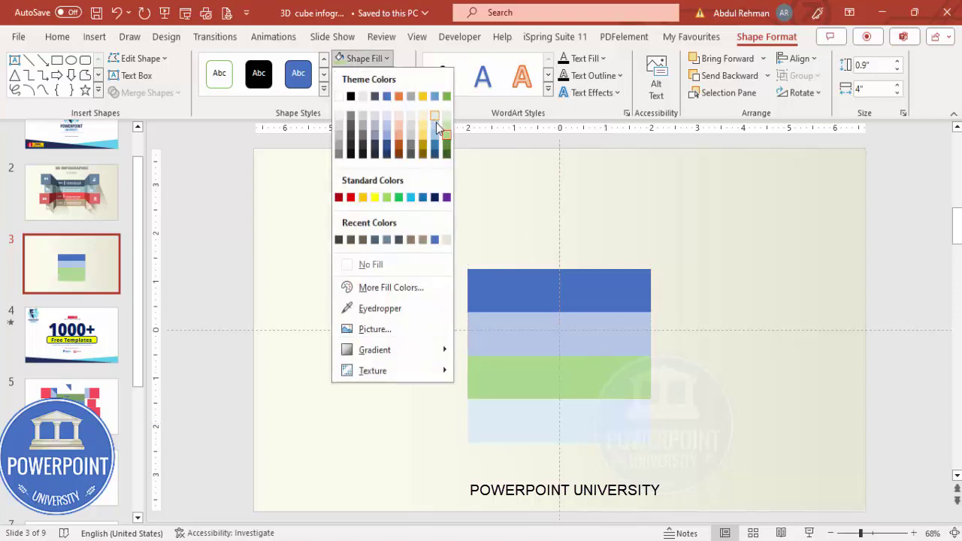
left_click(423, 130)
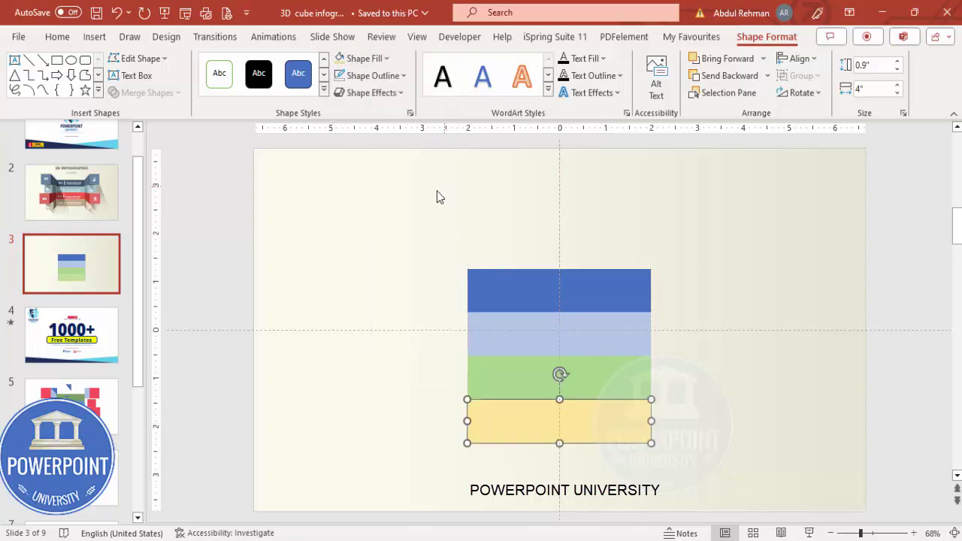
left_click(393, 213)
- Move all four stripes up together toward the slide centre
left_click_drag(367, 192, 780, 509)
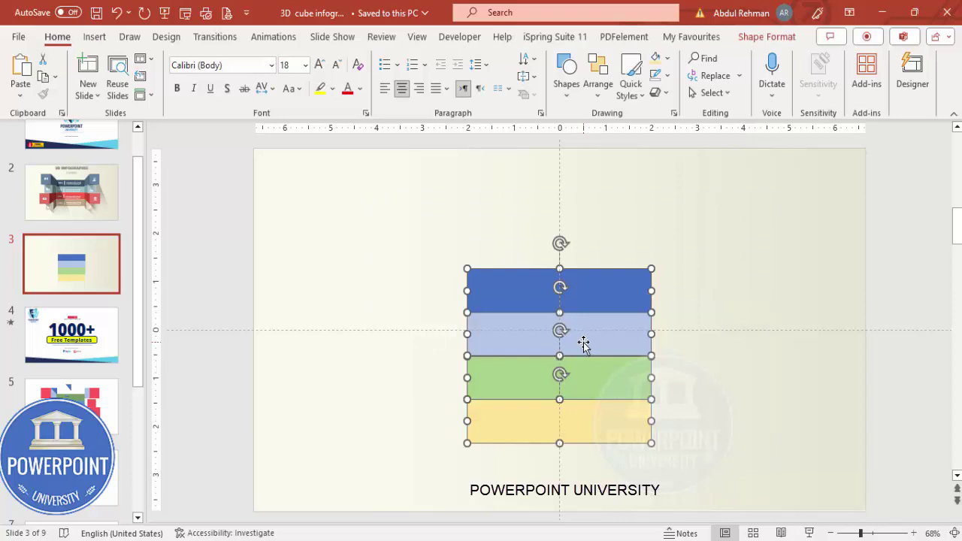
left_click_drag(612, 335, 613, 315)
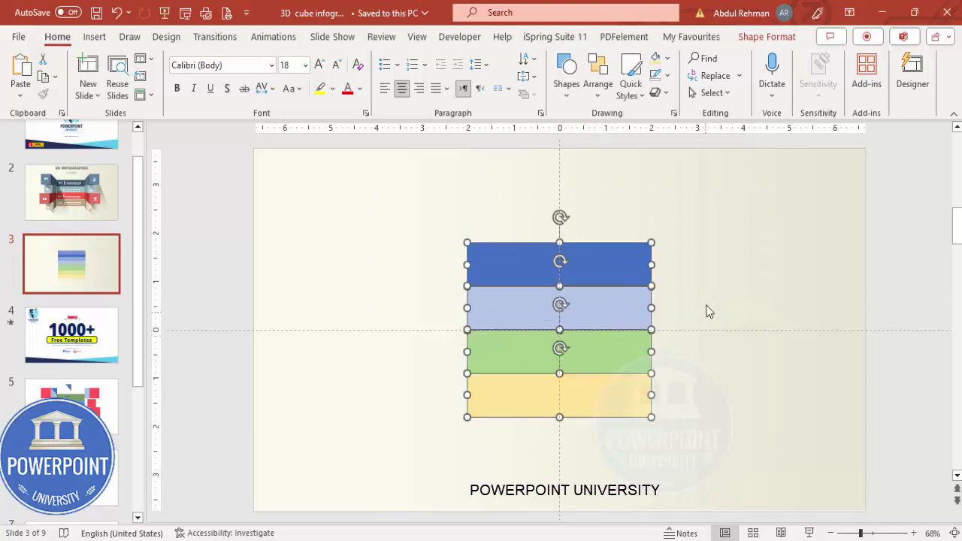
left_click(691, 269)
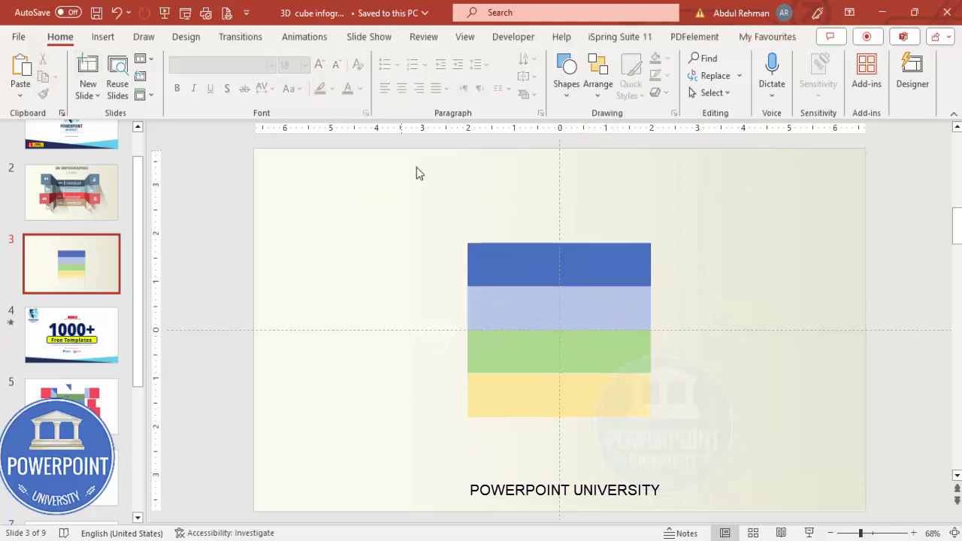
- Draw a small square to the left of the stripes
left_click(102, 37)
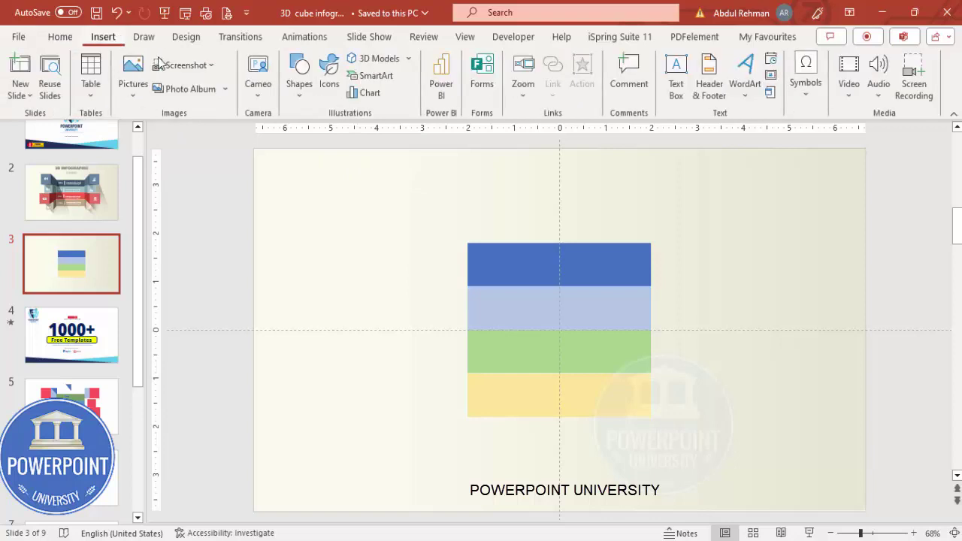
left_click(300, 97)
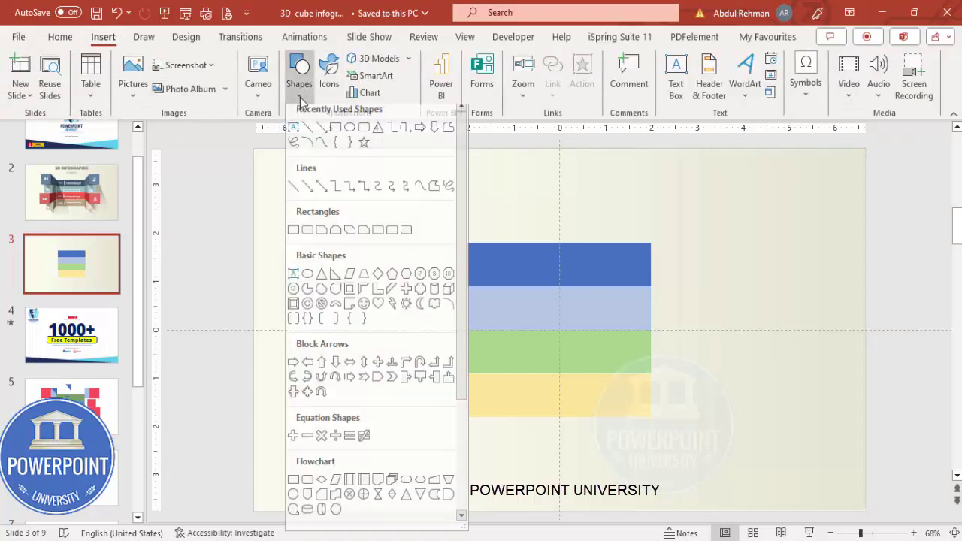
left_click(298, 236)
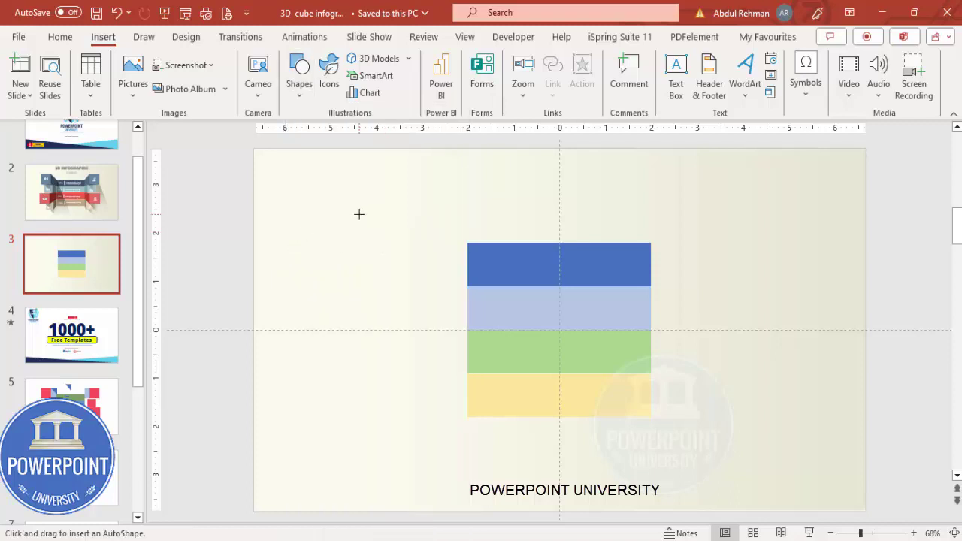
left_click_drag(369, 214, 432, 278)
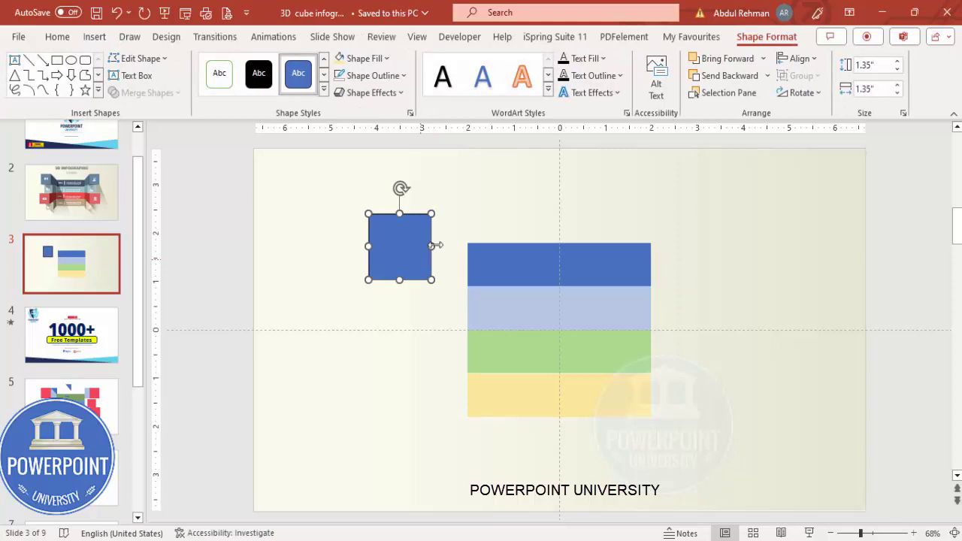
- Size the square to 1.4" by 1.4"
left_click(881, 68)
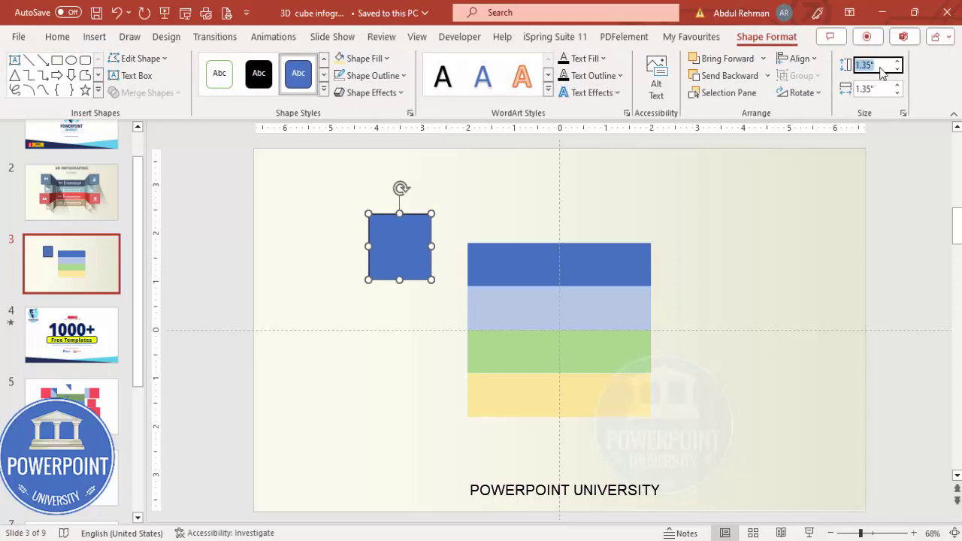
type("1.4")
left_click(883, 88)
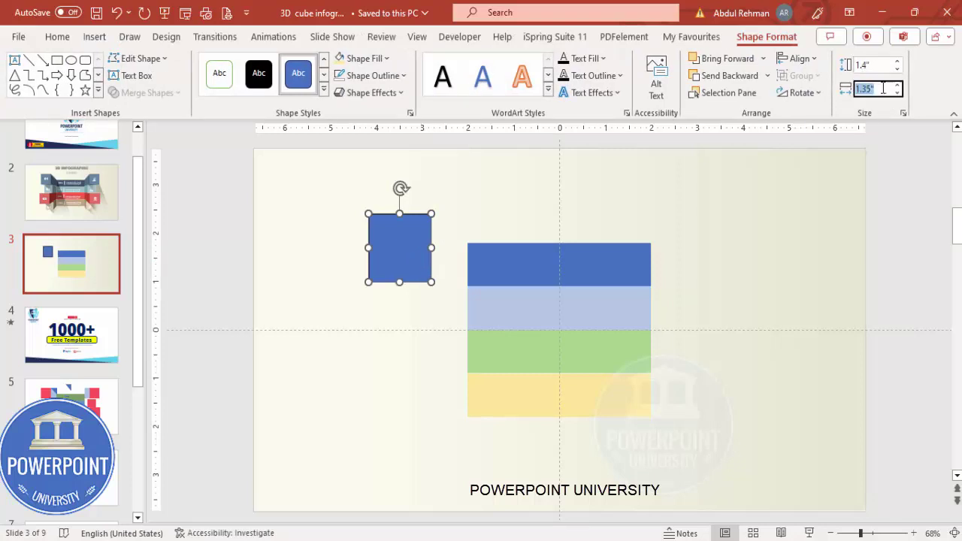
type("1.4")
key("Return")
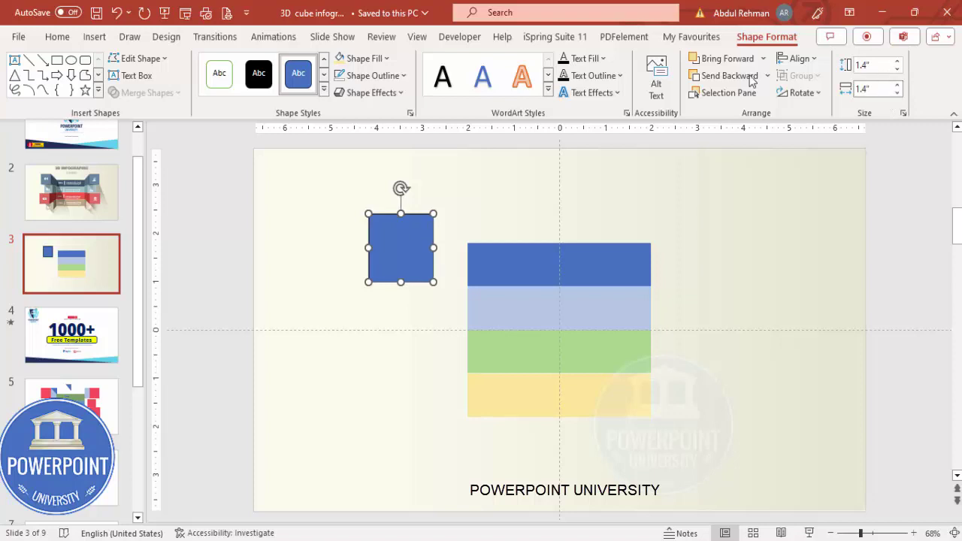
- Remove the square's outline, fill it dark grey and nudge it into place
left_click(376, 75)
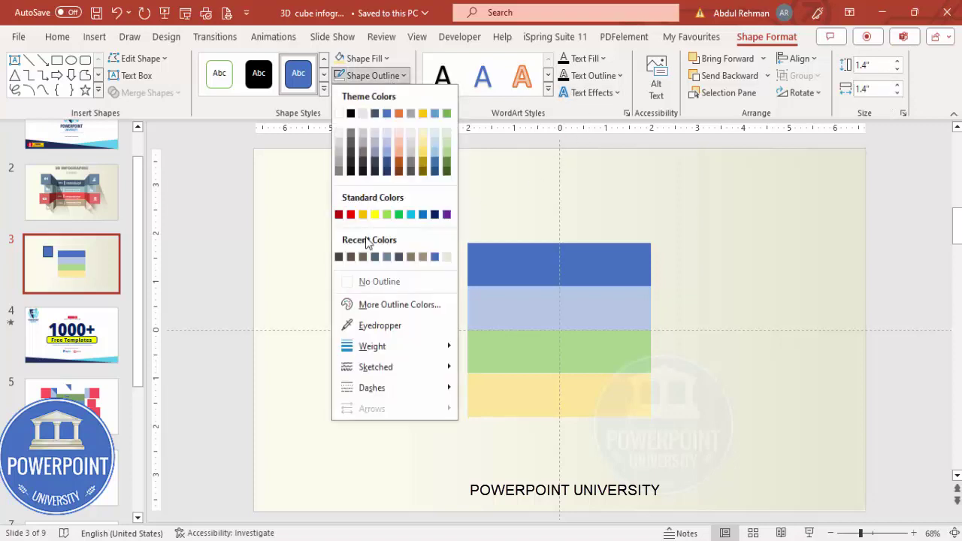
left_click(374, 282)
left_click(355, 58)
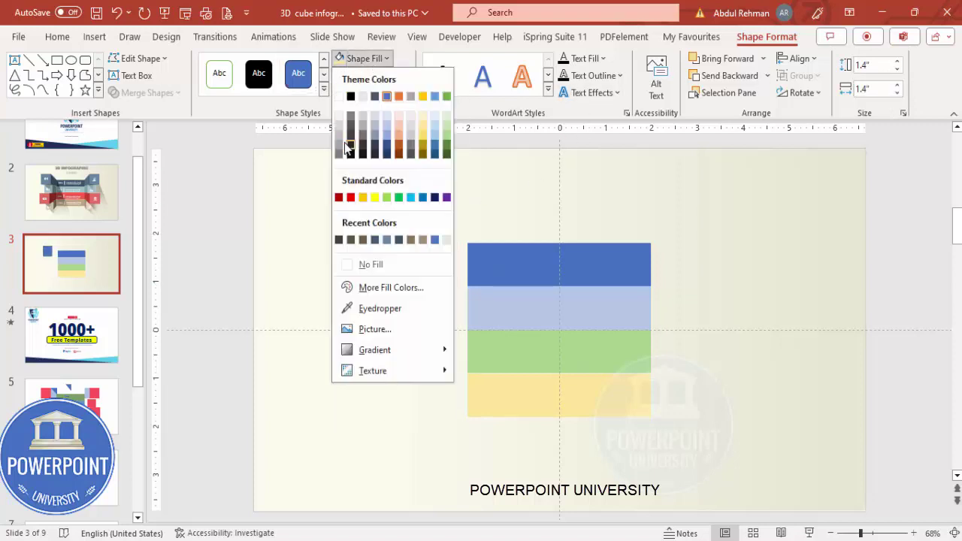
left_click(349, 145)
left_click_drag(397, 248, 398, 256)
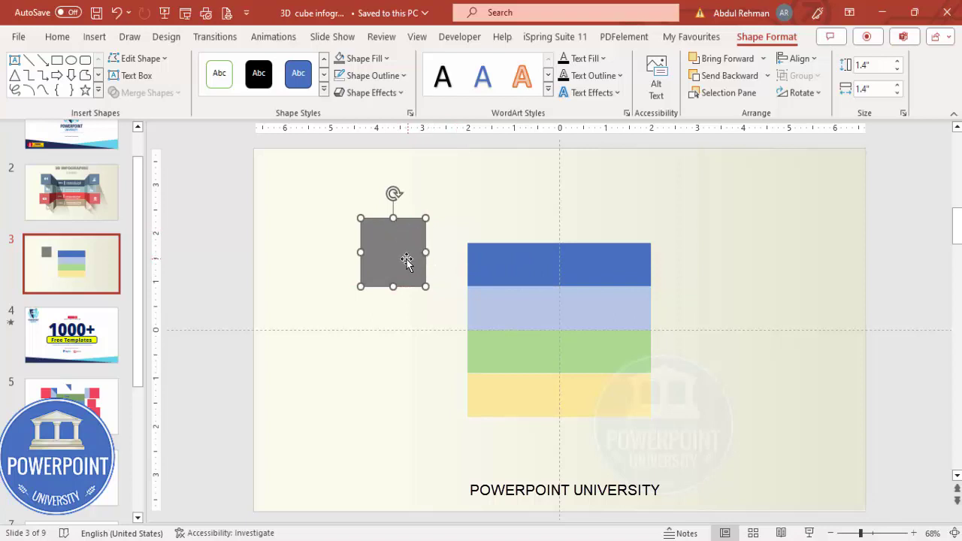
- Copy the grey square right of the stripes and duplicate the left one as a smaller 1.04" square
left_click_drag(406, 261, 741, 271)
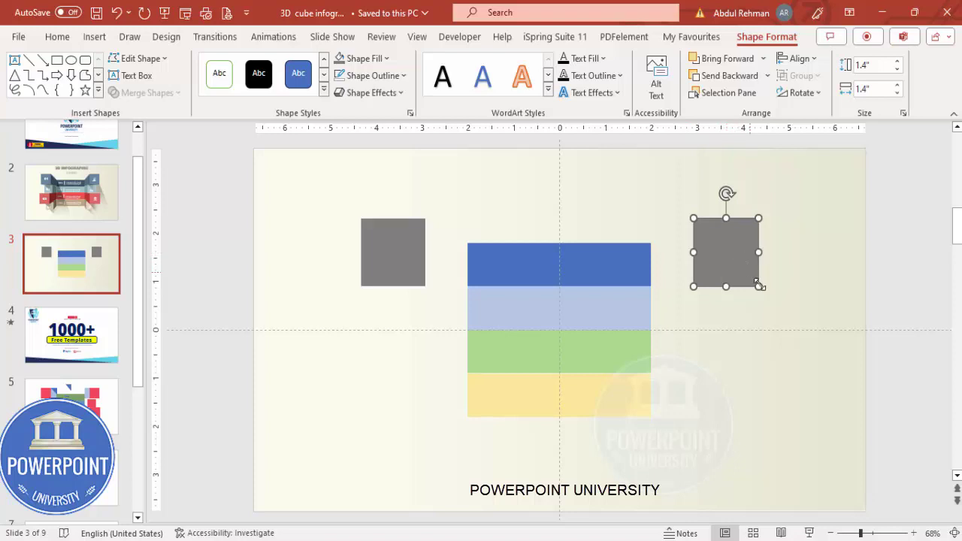
left_click(796, 263)
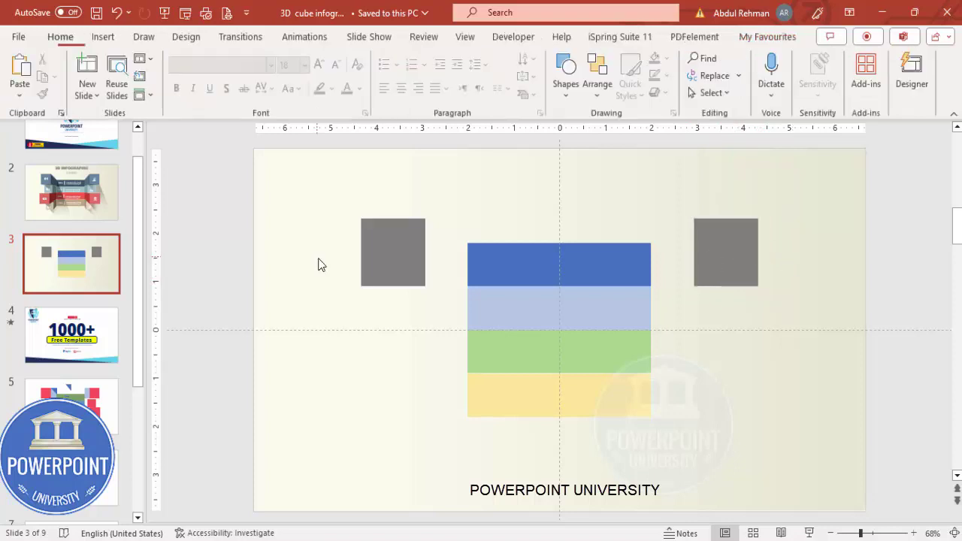
left_click(390, 261)
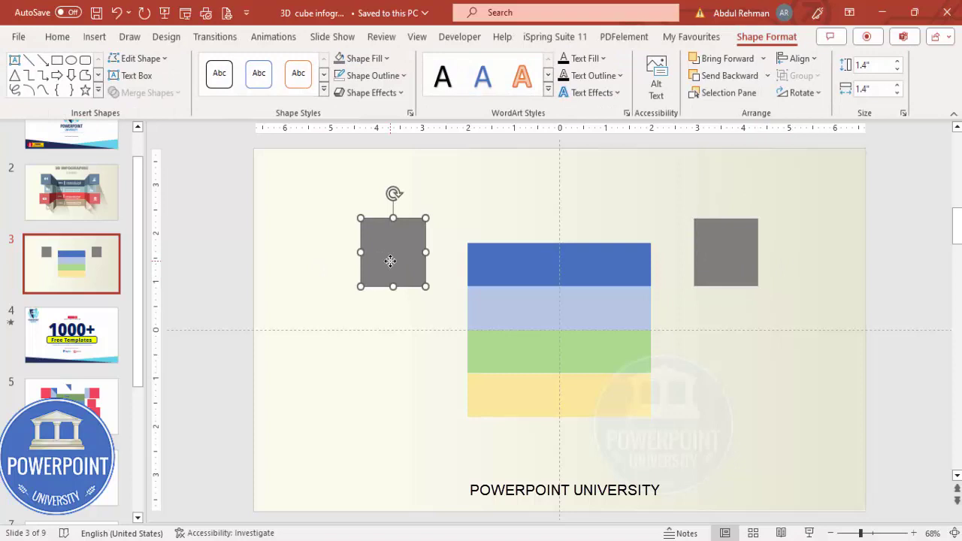
key("ctrl+d")
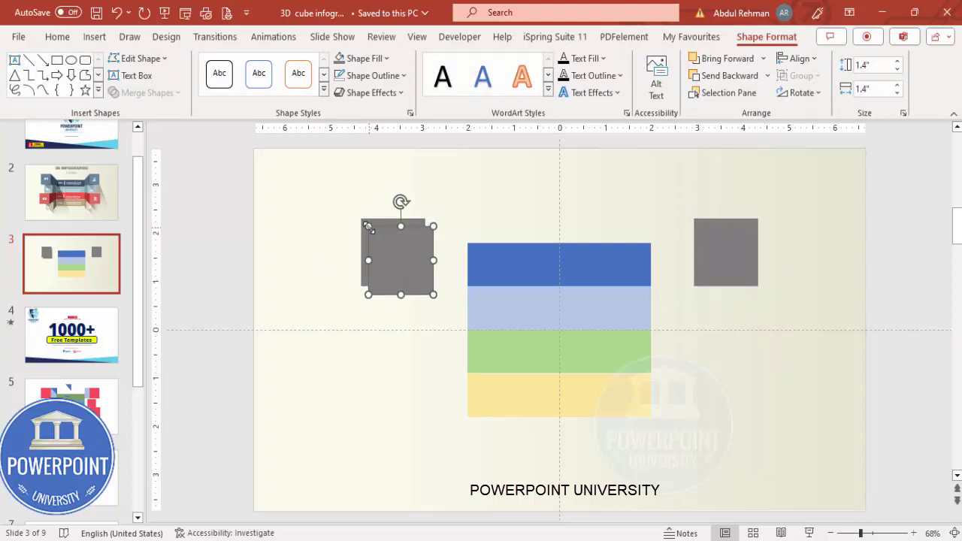
left_click_drag(367, 226, 417, 309)
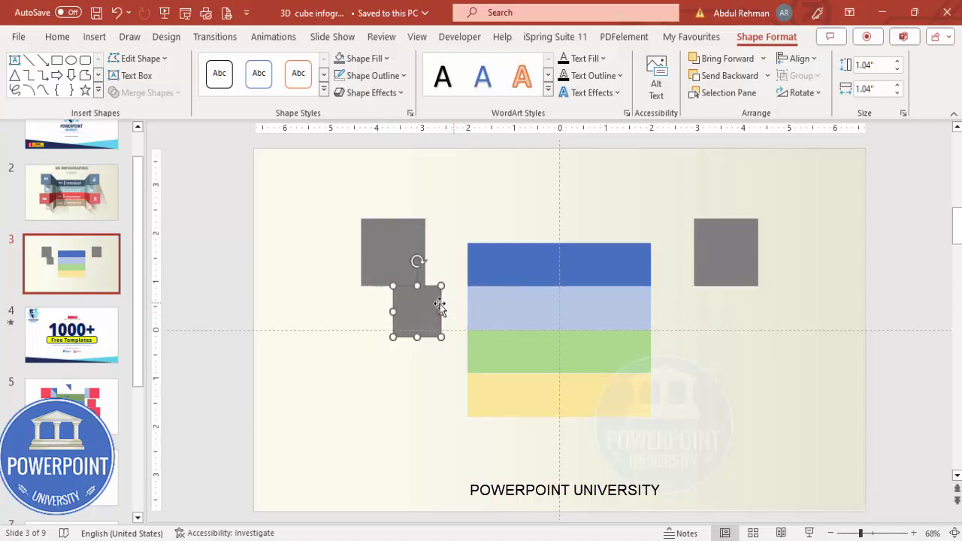
- Copy the large and small left squares downward into a staggered column
left_click(387, 253)
left_click_drag(387, 254, 386, 368)
left_click(434, 308)
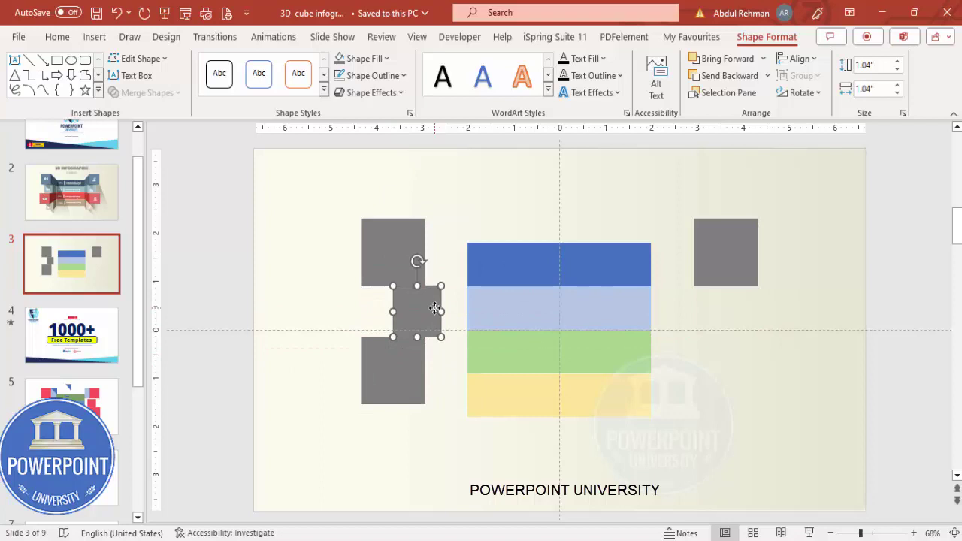
left_click_drag(434, 308, 434, 426)
left_click(482, 432)
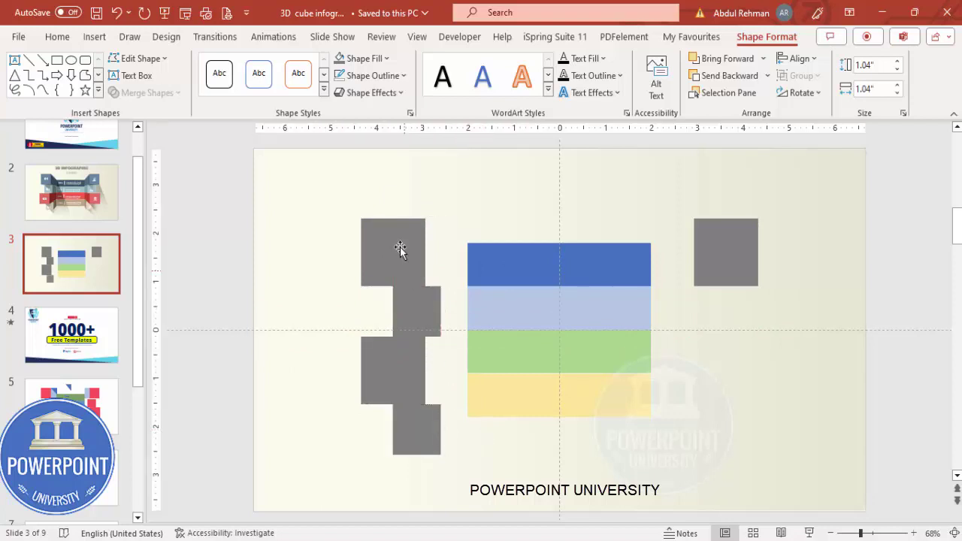
- Fill the small middle square blue-grey, the lower large square green, and the bottom square charcoal
left_click(415, 324)
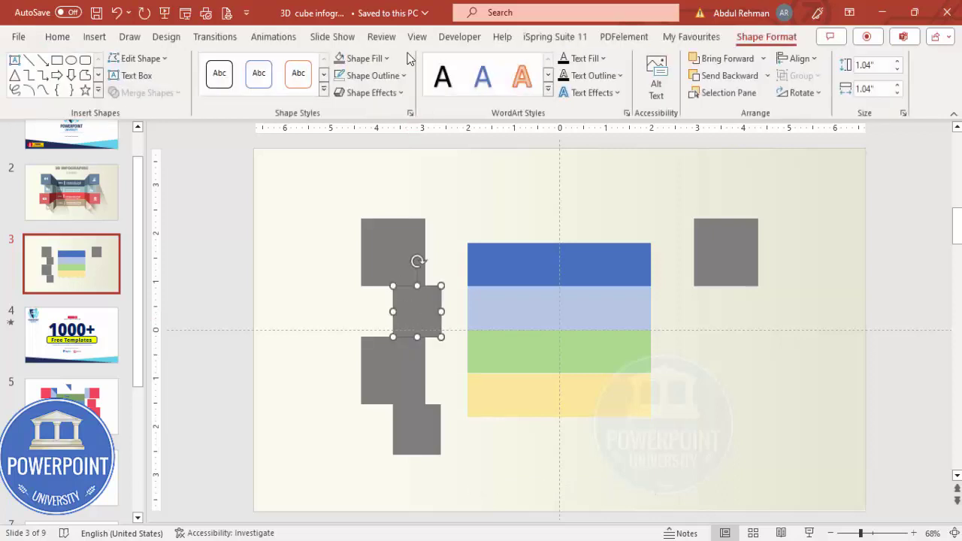
left_click(383, 58)
left_click(376, 136)
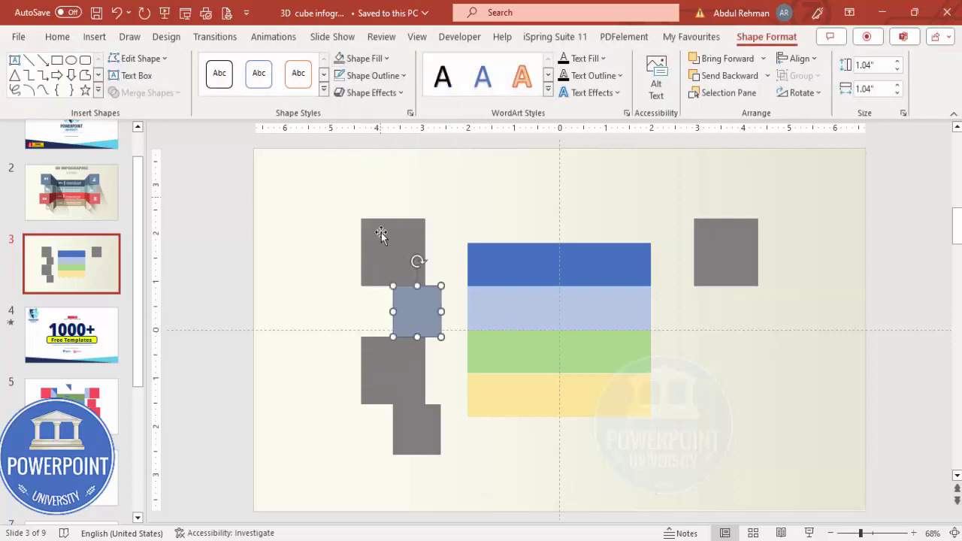
left_click(393, 365)
left_click(367, 58)
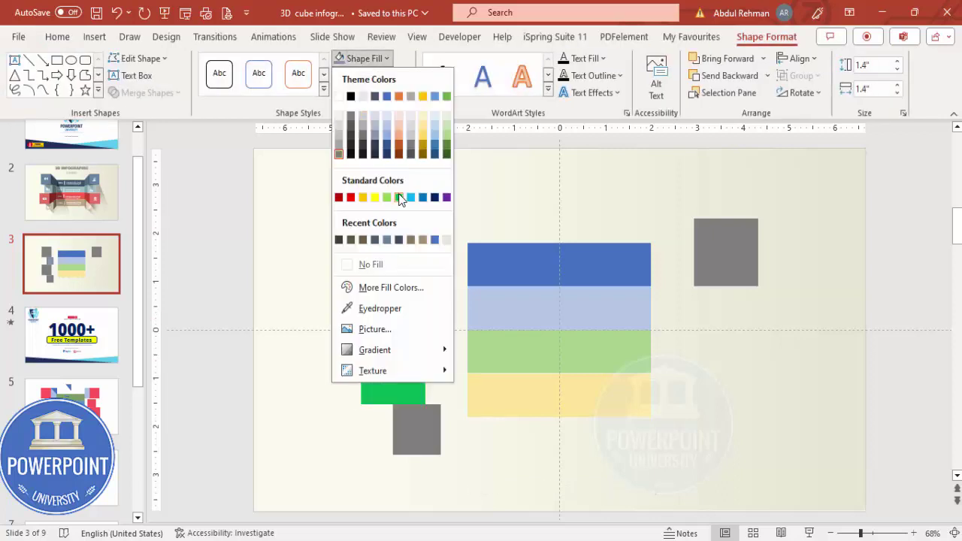
left_click(399, 193)
left_click(433, 409)
left_click(375, 59)
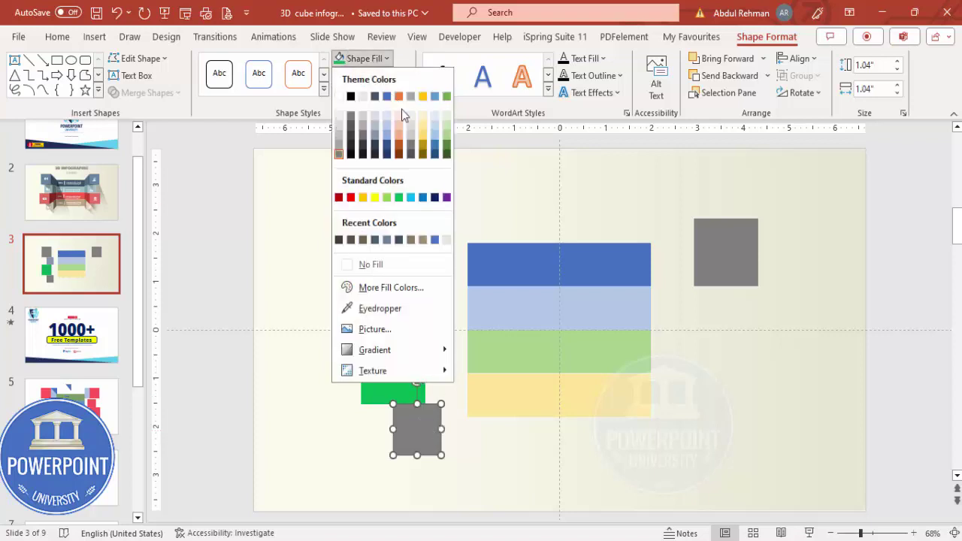
left_click(363, 143)
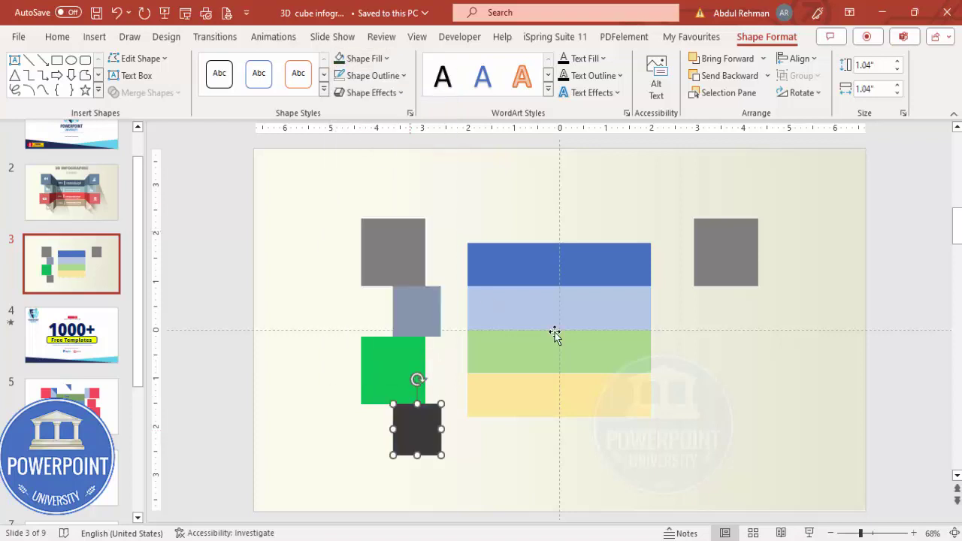
left_click(710, 380)
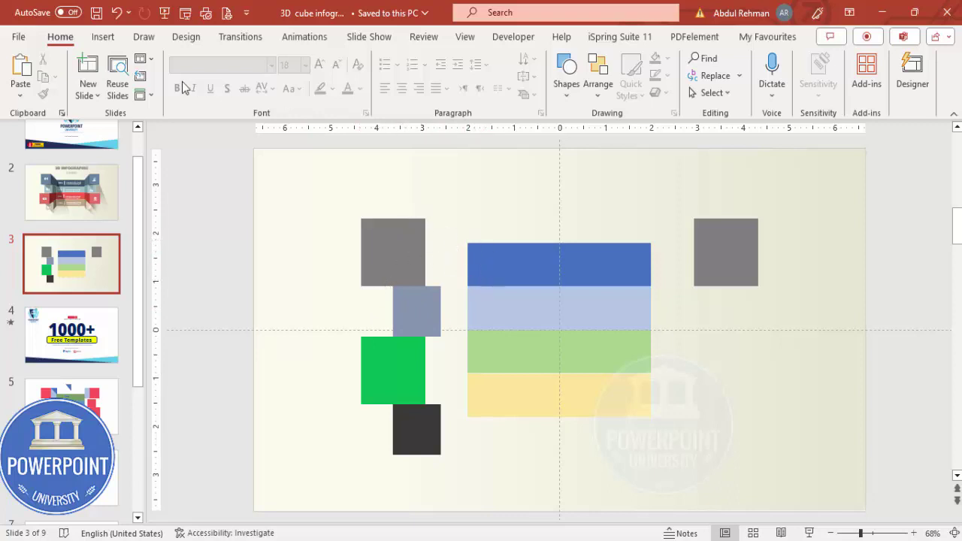
- Draw a rectangle between the grey square and blue stripe, then delete it
left_click(103, 36)
left_click(299, 75)
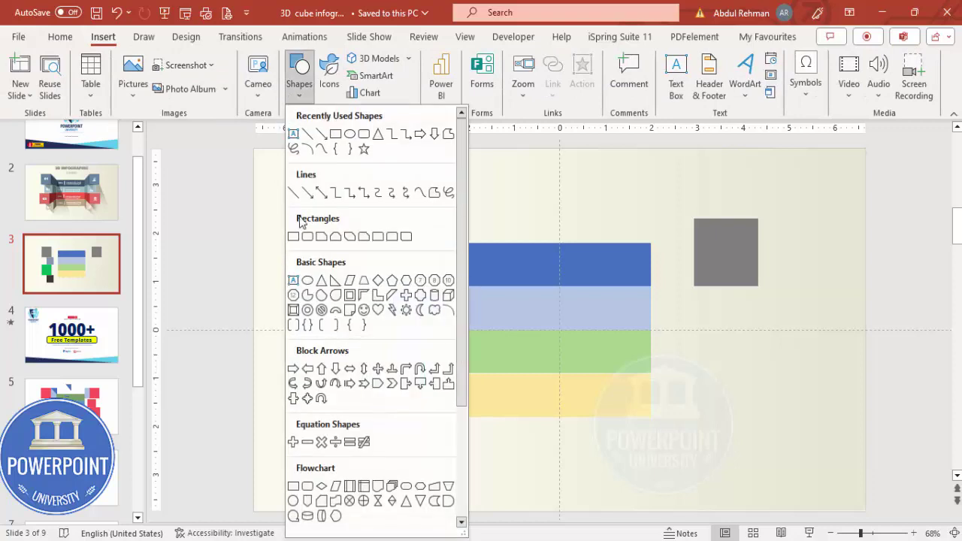
left_click(294, 236)
left_click_drag(462, 284, 425, 218)
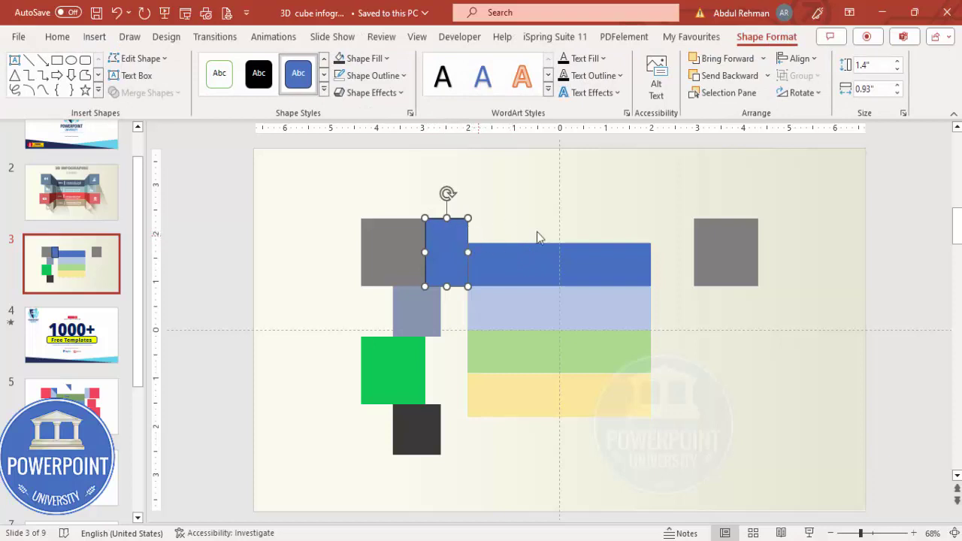
key("Delete")
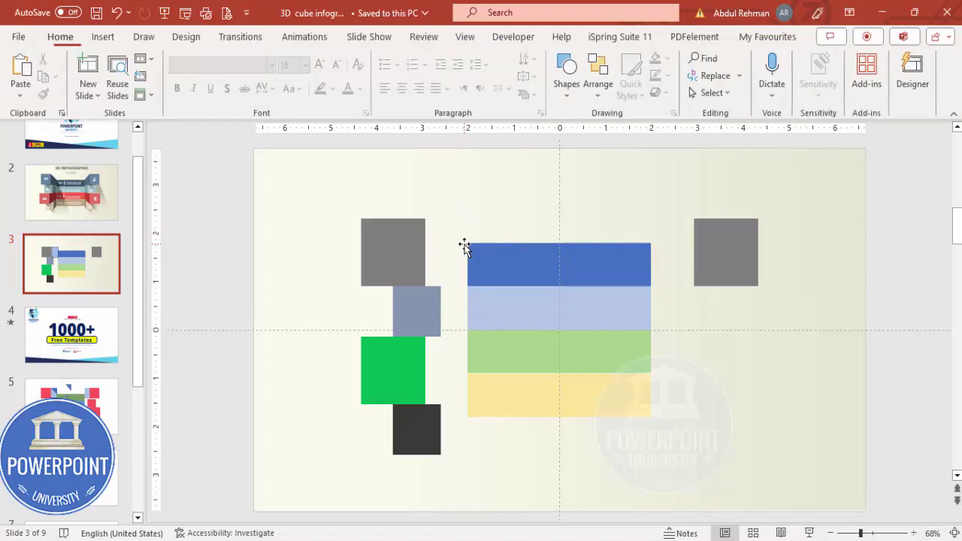
- Pick the Rectangle shape again for drawing
left_click(103, 37)
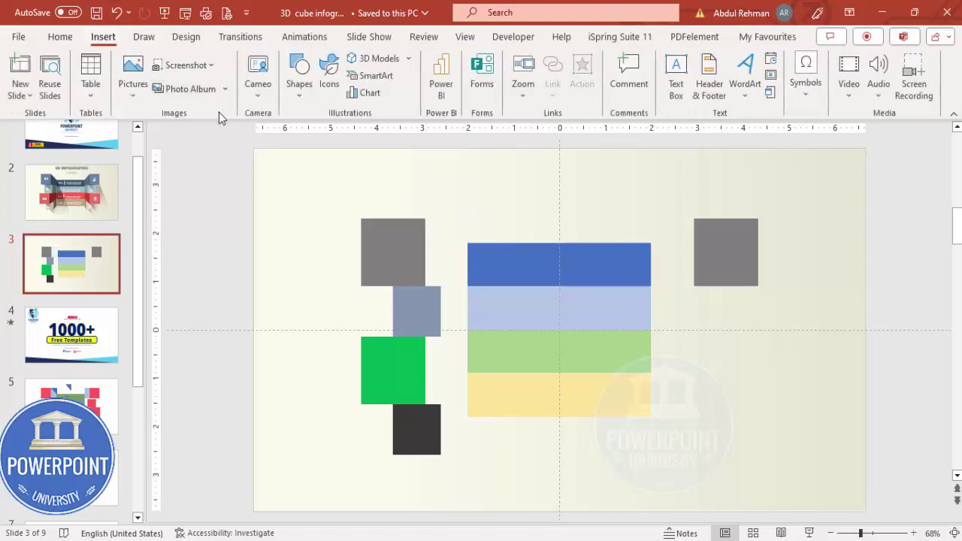
left_click(299, 71)
left_click(293, 236)
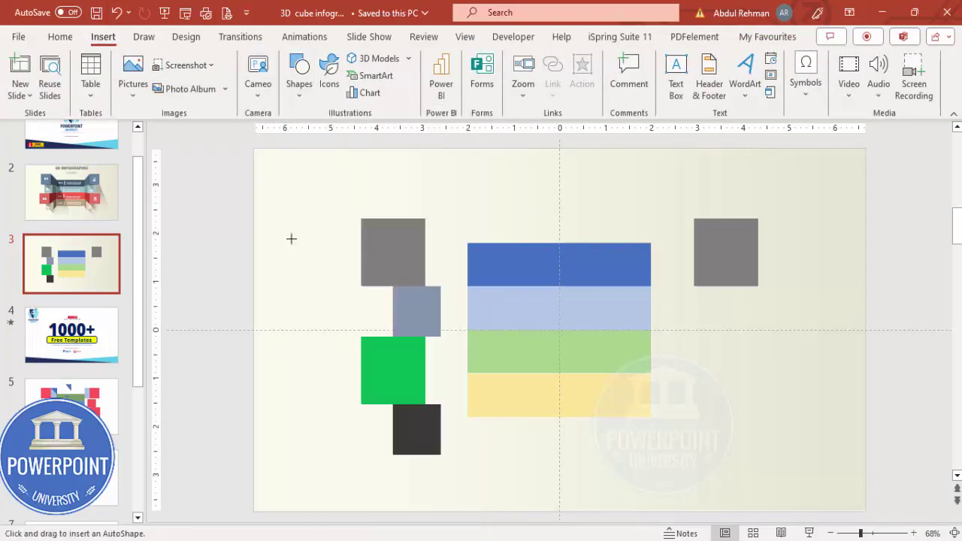
- Zoom to 172% and draw a rectangle from the blue stripe's corner to the grey square
left_click(883, 534)
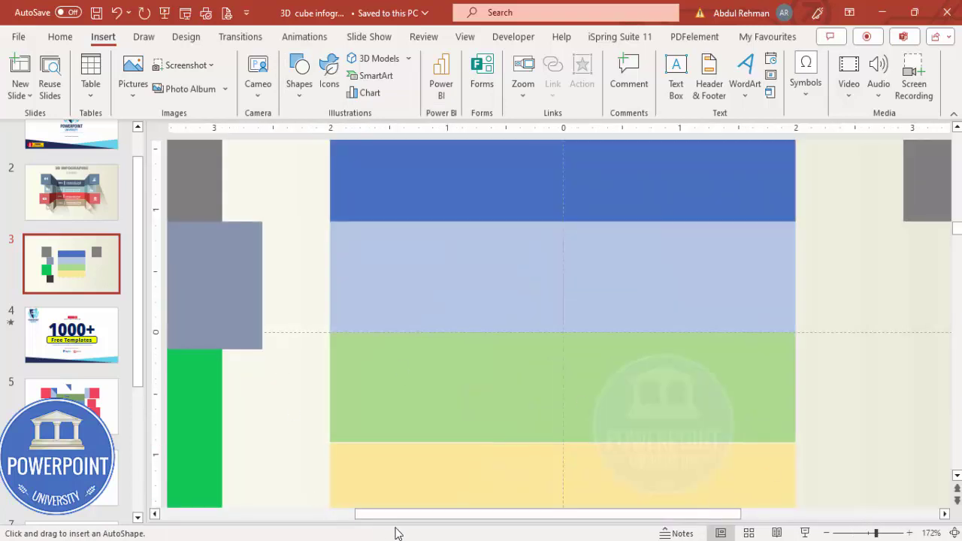
left_click_drag(406, 516, 346, 516)
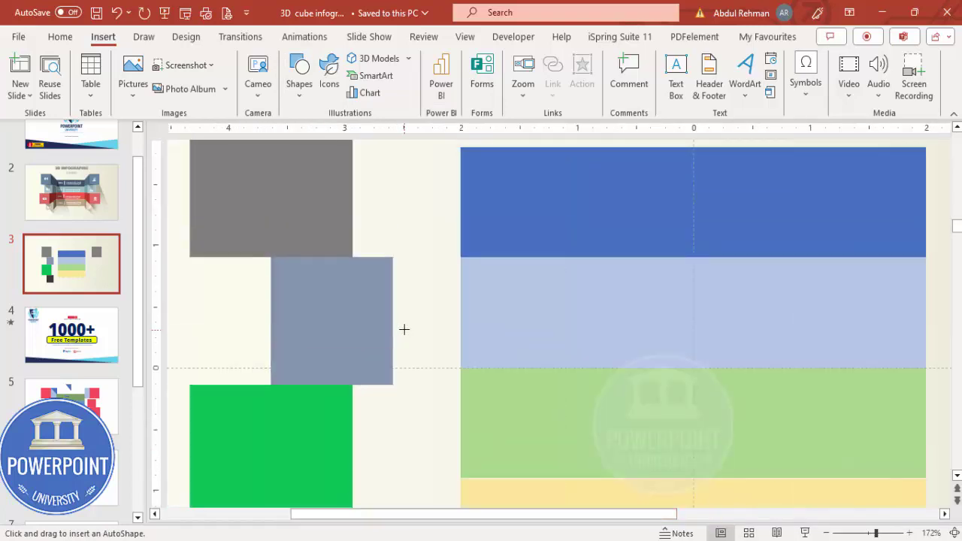
scroll(404, 329, "up", 1)
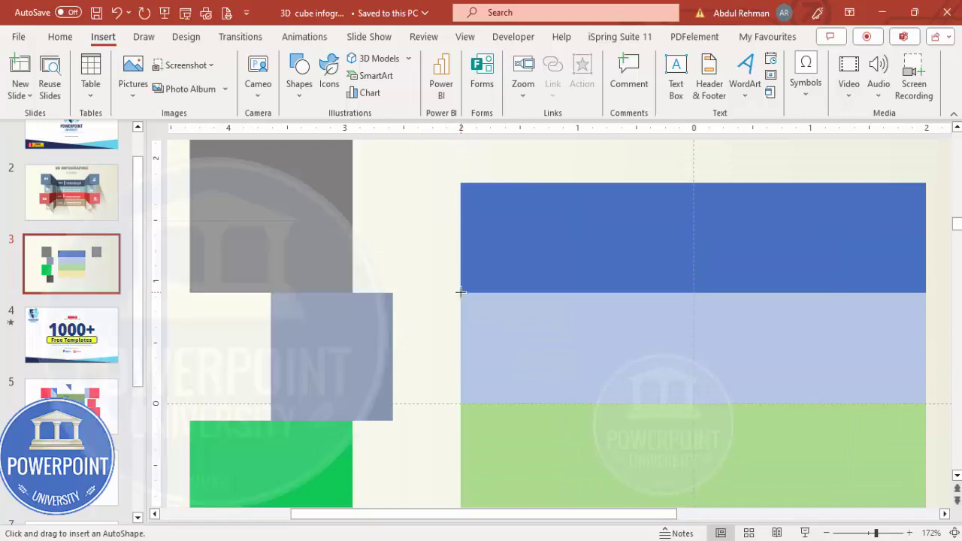
mouse_move(460, 292)
left_mouse_down()
mouse_move(365, 260)
mouse_move(350, 206)
mouse_move(350, 142)
mouse_move(354, 157)
left_mouse_up()
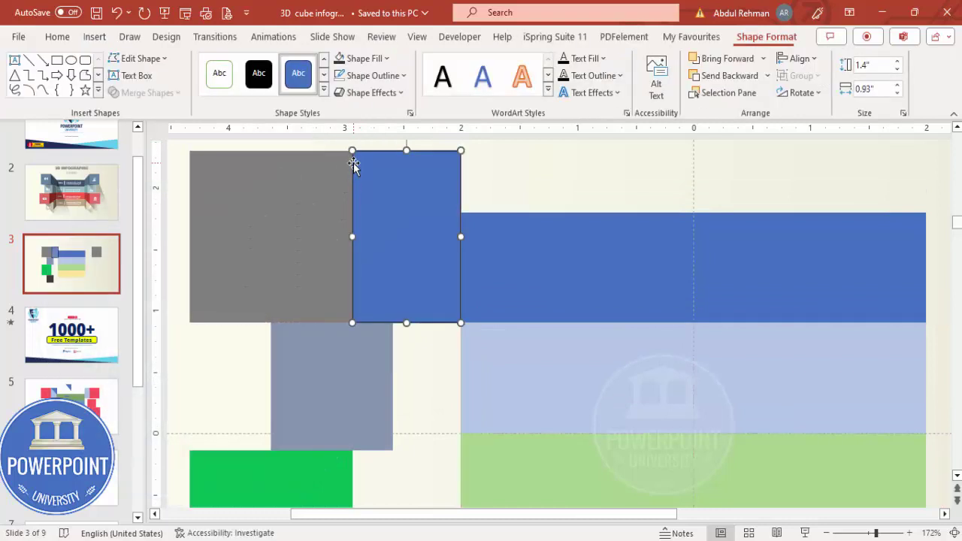
- Remove the new rectangle's outline and fill it light grey
left_click(373, 76)
left_click(378, 280)
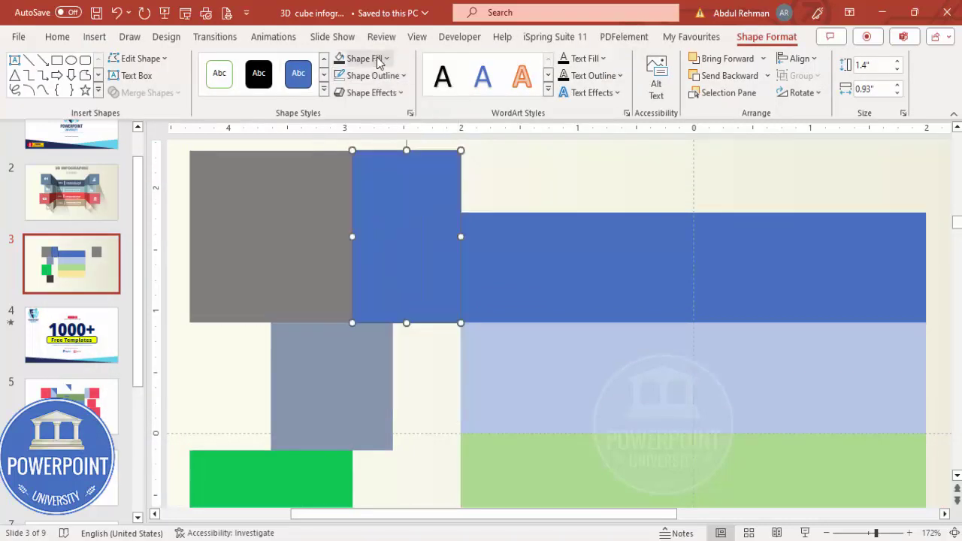
left_click(365, 58)
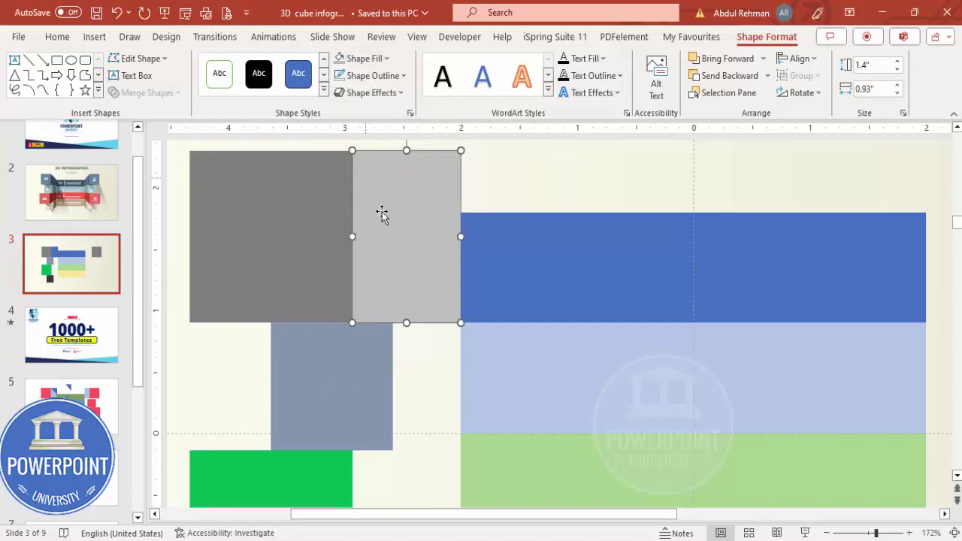
left_click(340, 133)
- Set the light grey rectangle's fill transparency to 40% in Format Shape
right_click(396, 233)
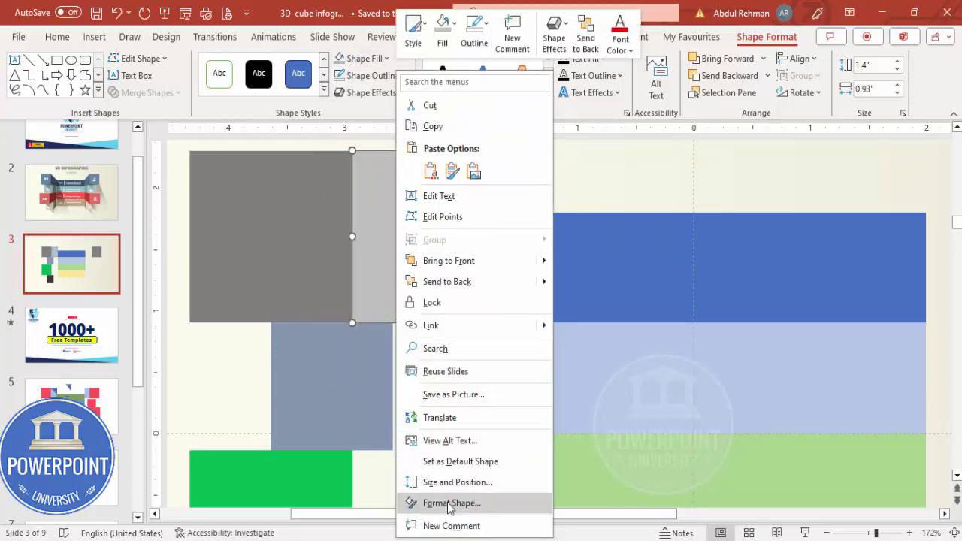
left_click(404, 500)
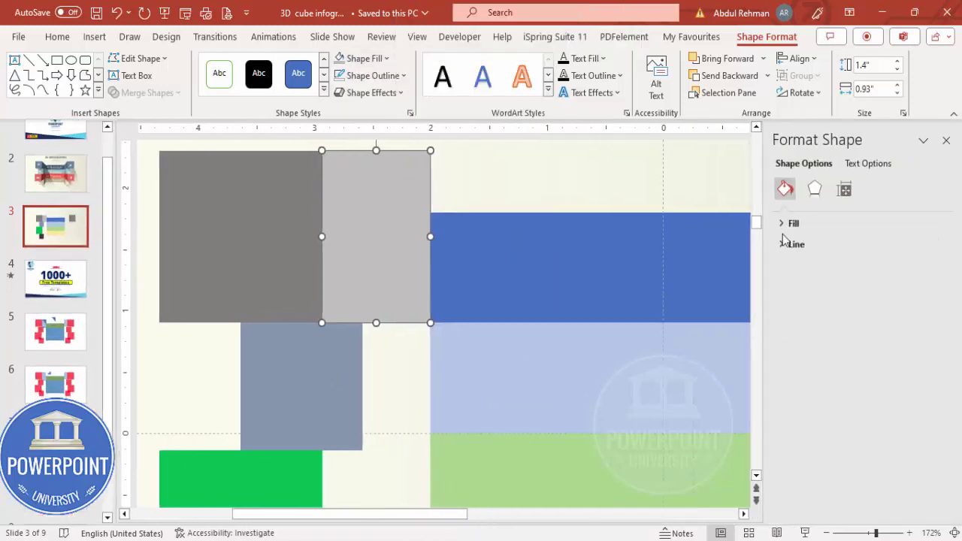
left_click(788, 224)
left_click_drag(855, 383, 868, 383)
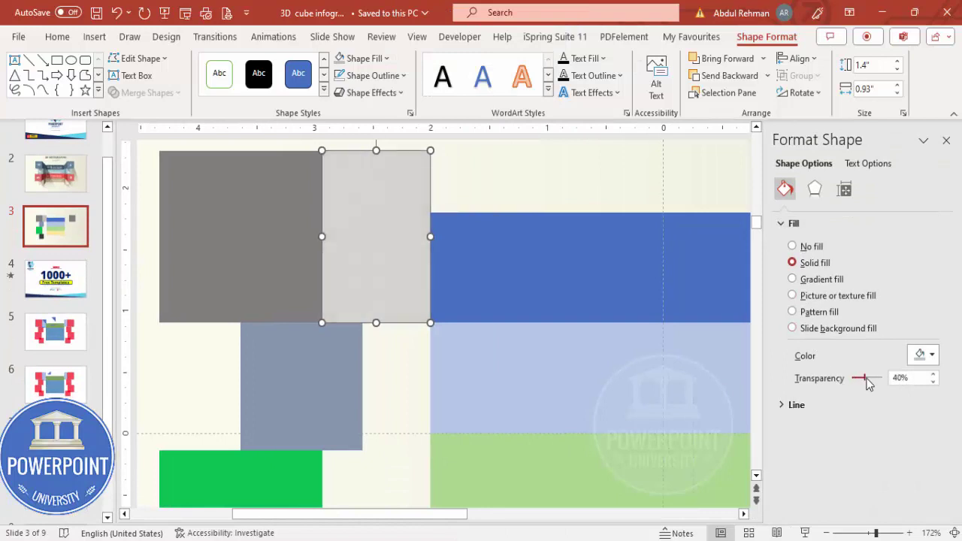
left_click(495, 192)
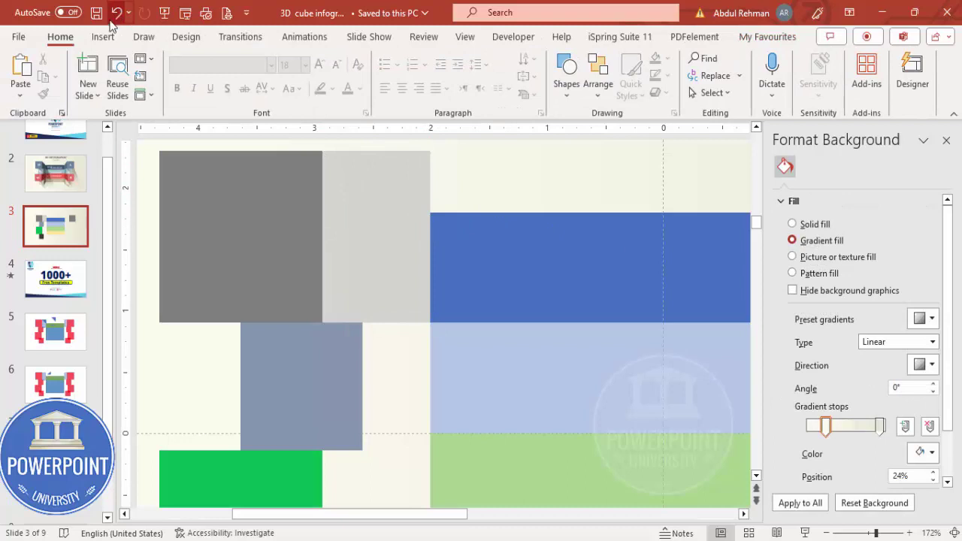
left_click(103, 37)
left_click(299, 75)
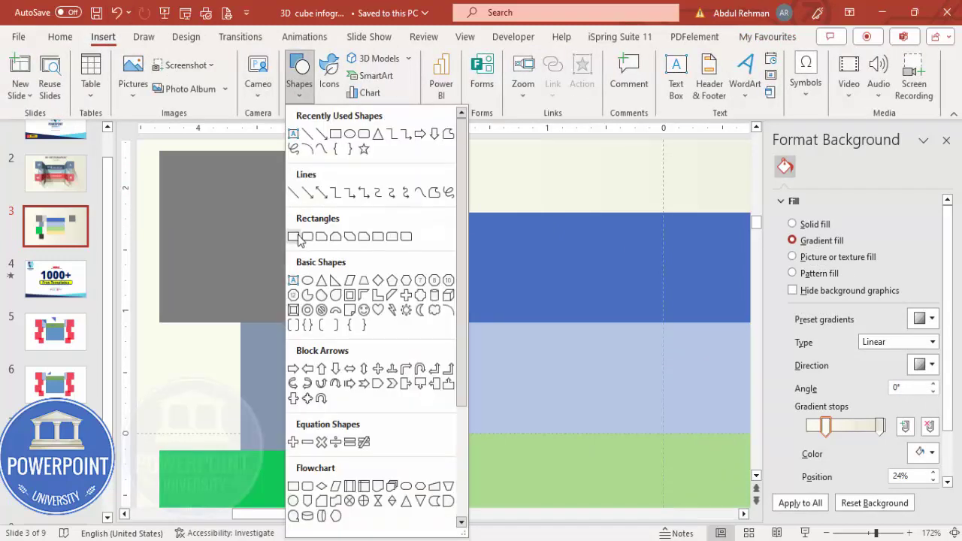
- Draw a right triangle over the grey rectangle's top with no outline and 46% transparency
left_click(335, 282)
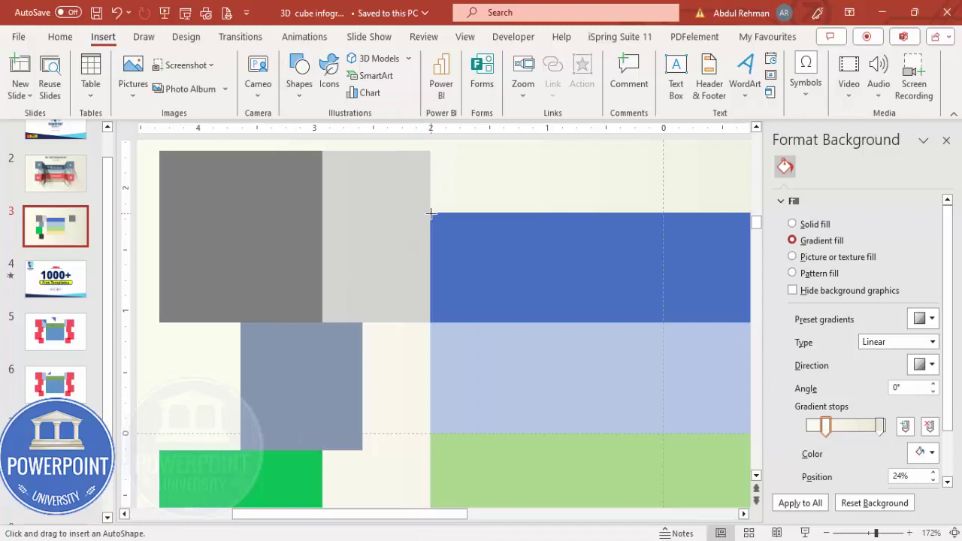
left_click_drag(431, 214, 323, 151)
left_click(372, 75)
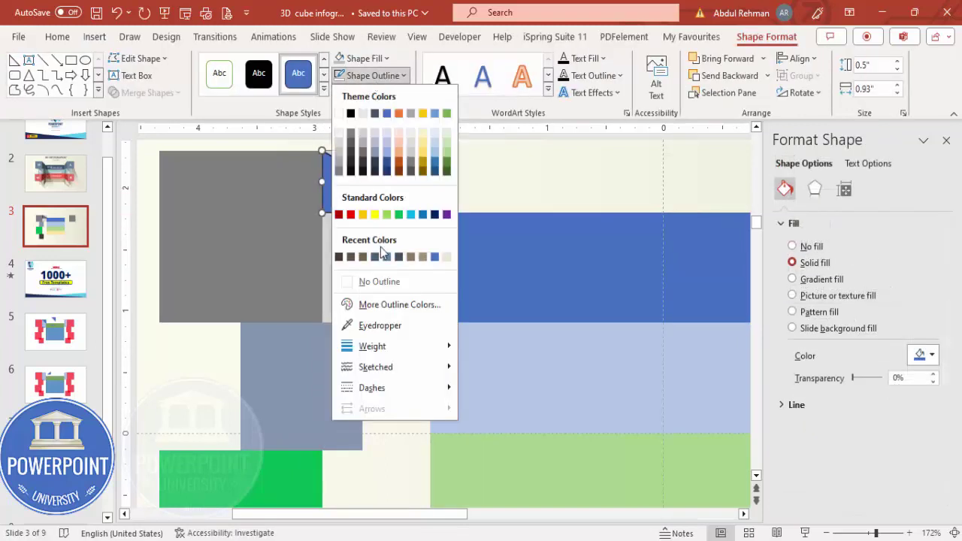
left_click(388, 283)
left_click_drag(852, 379, 865, 379)
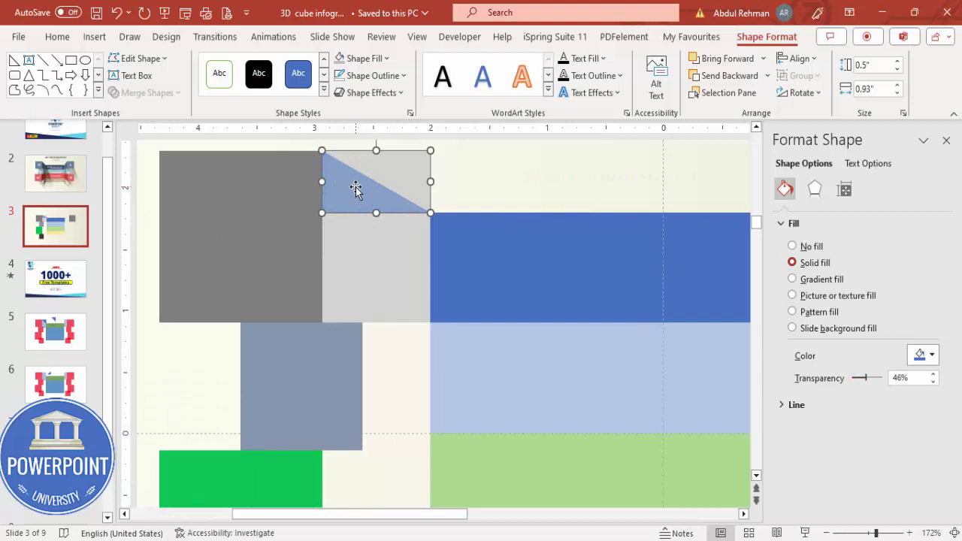
- Flip the triangle vertically and horizontally, fit it to the blue stripe, and select it with the grey rectangle
left_click(803, 93)
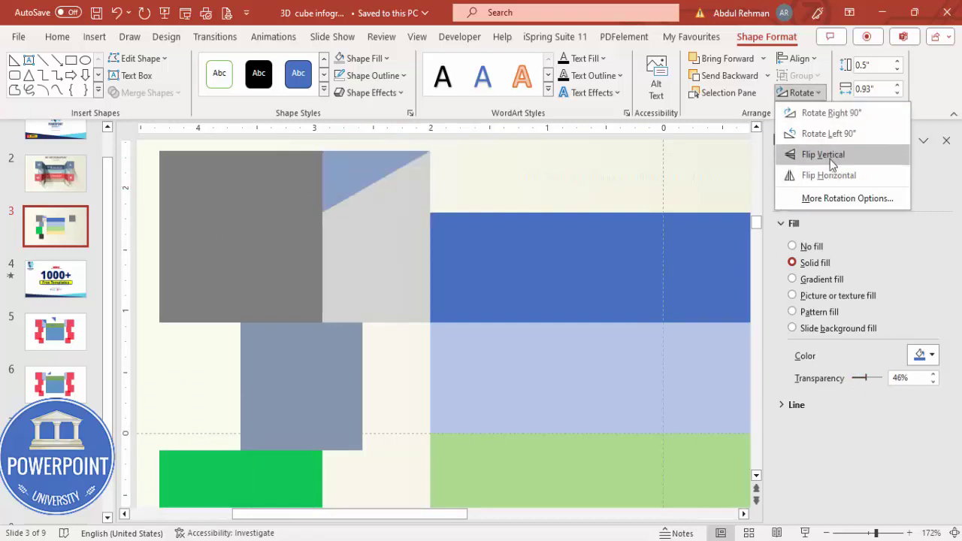
left_click(830, 164)
left_click(801, 92)
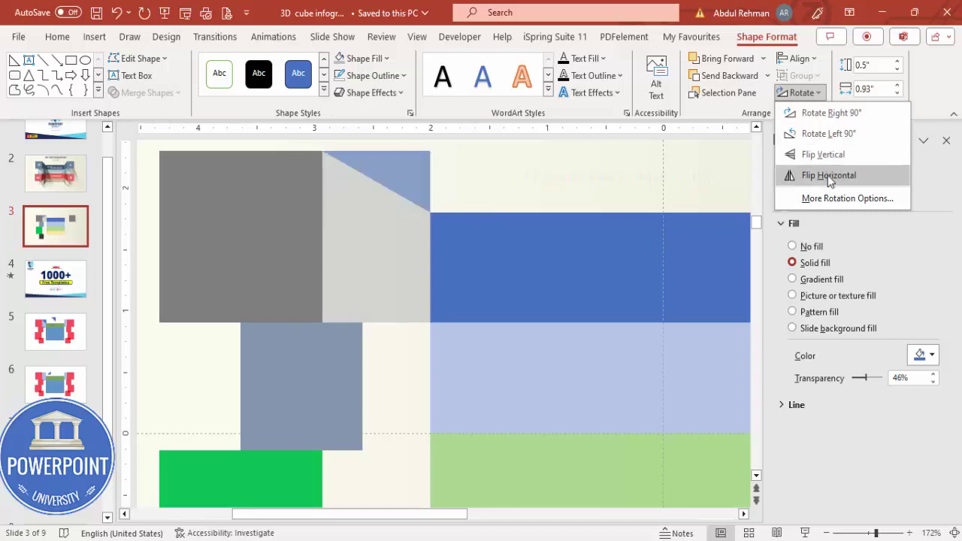
left_click(827, 175)
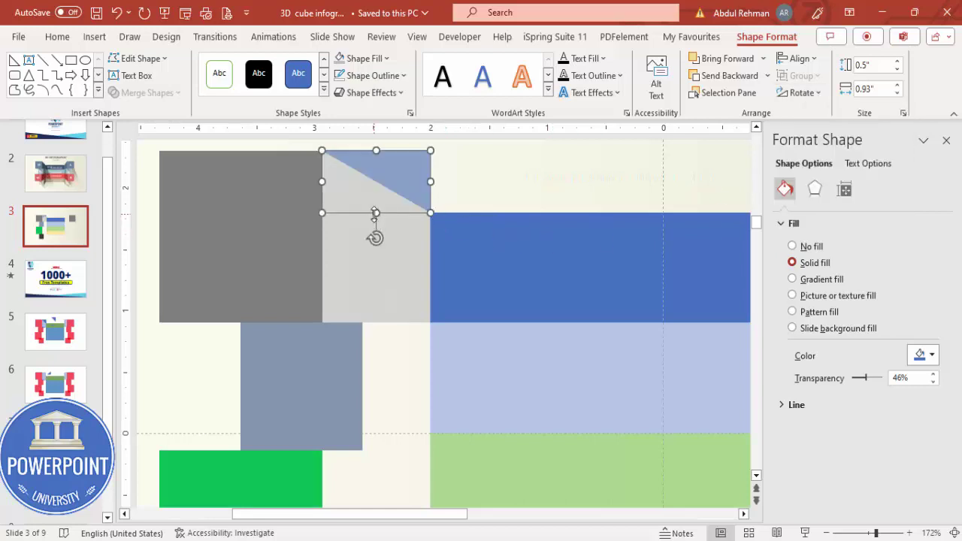
left_click_drag(375, 213, 375, 213)
left_click(476, 175)
left_click(389, 188)
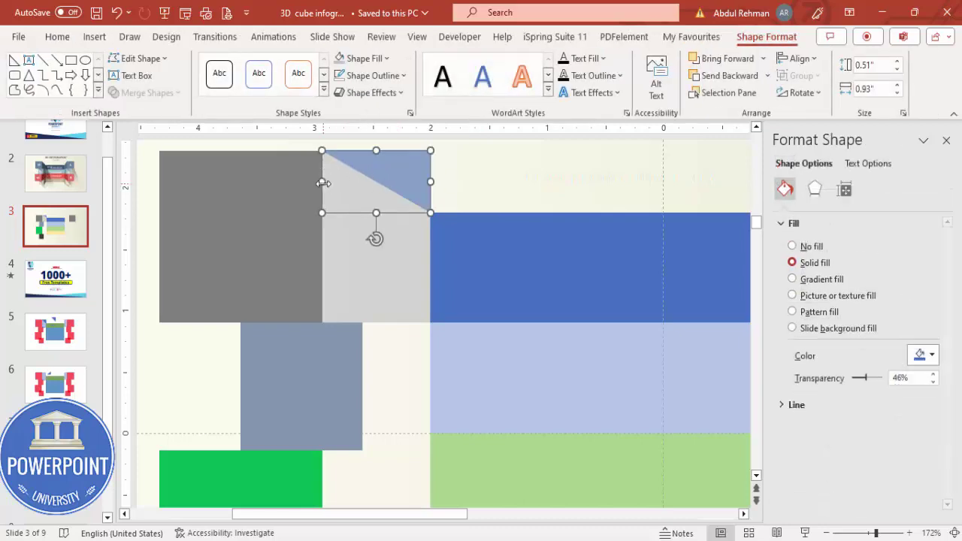
left_click(385, 277, "shift")
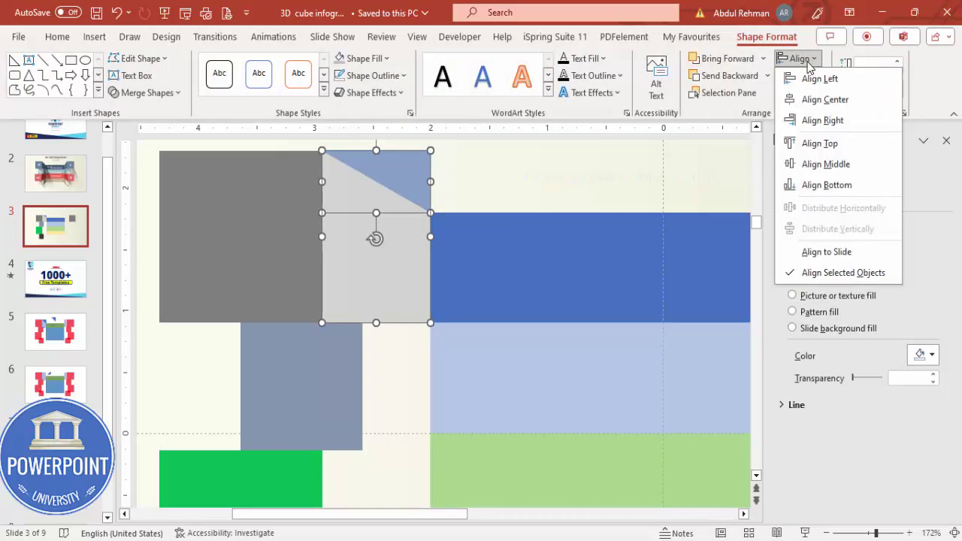
- Top-align the blue triangle with the light grey rectangle, then select the dark grey square and blue stripe
left_click(819, 142)
left_click(445, 186)
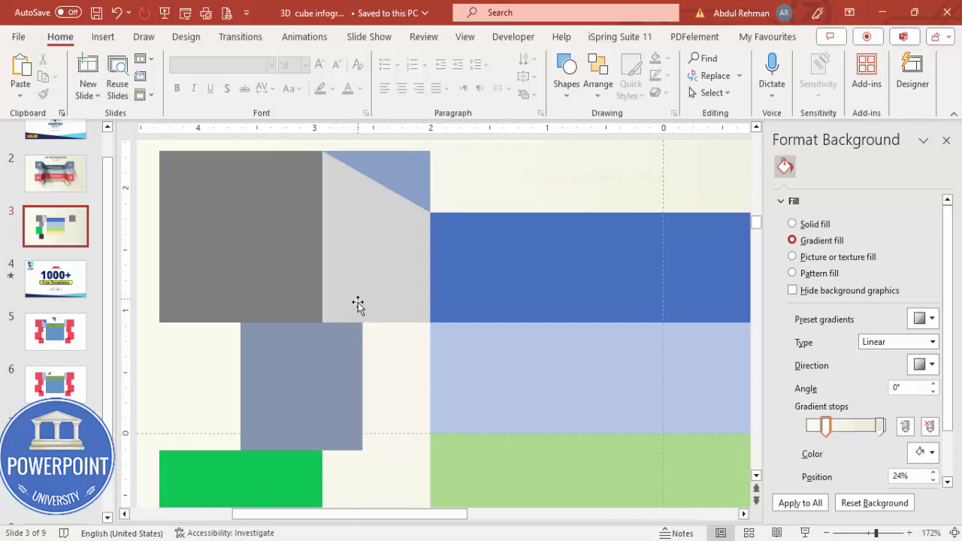
left_click(290, 316)
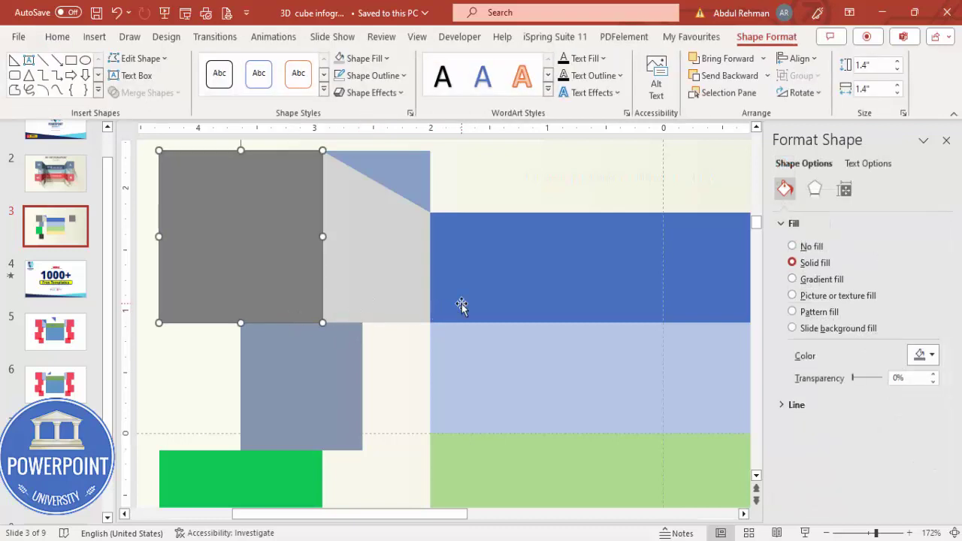
left_click(461, 305, "shift")
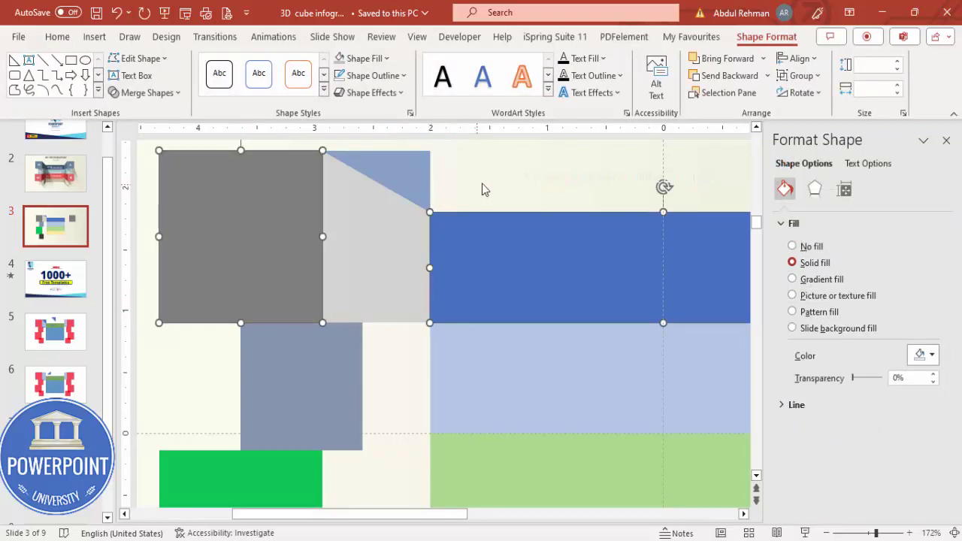